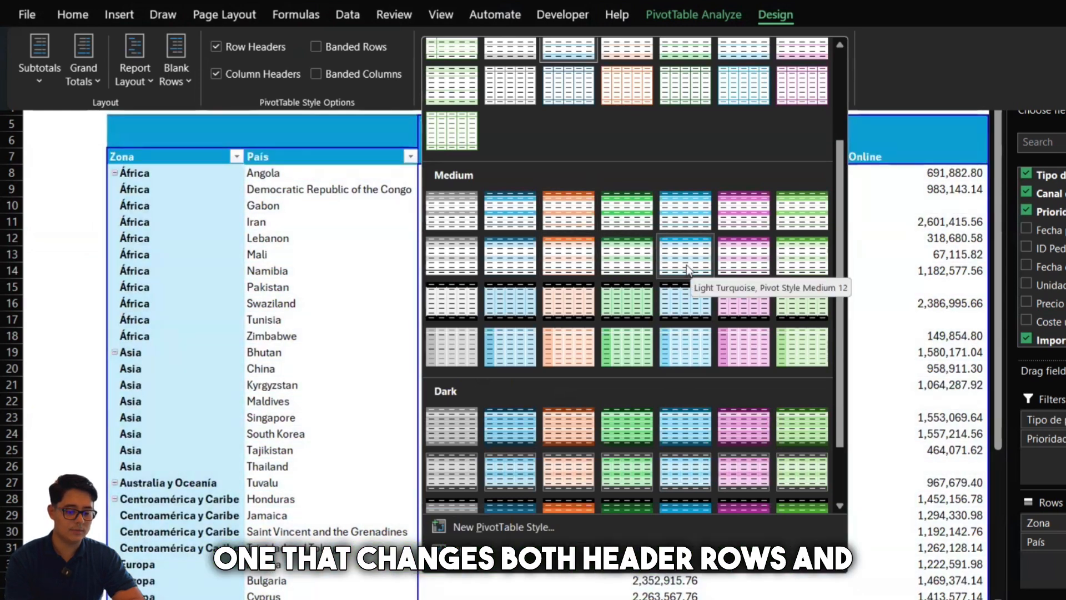
Step: Apply the Light Turquoise, Pivot Style Medium 12 style to the pivot table and select part of the Zona column
left_click(687, 269)
left_click_drag(172, 221, 158, 379)
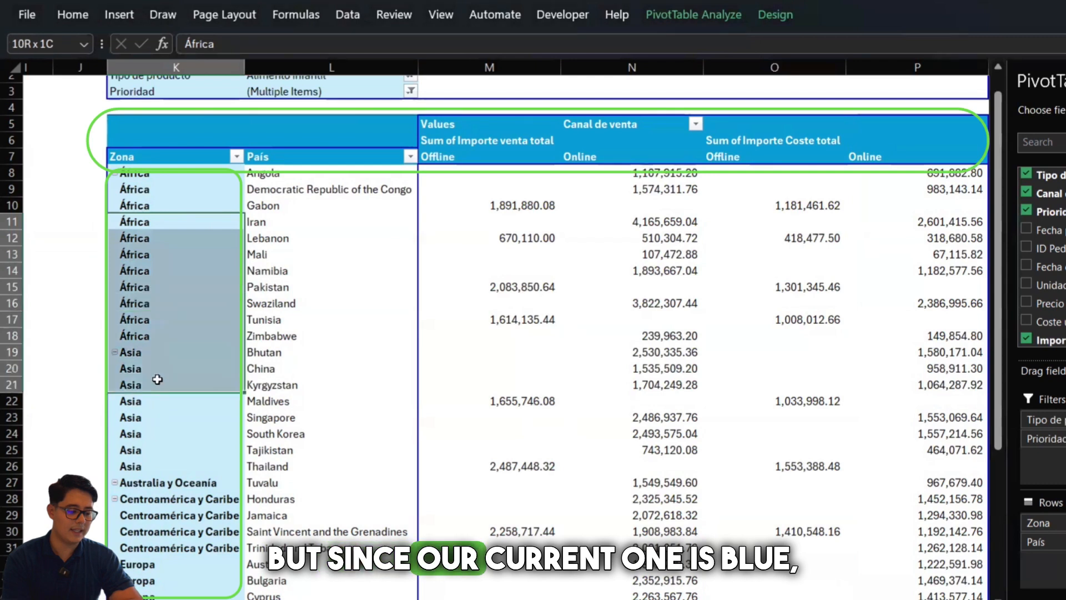
left_click_drag(183, 189, 222, 307)
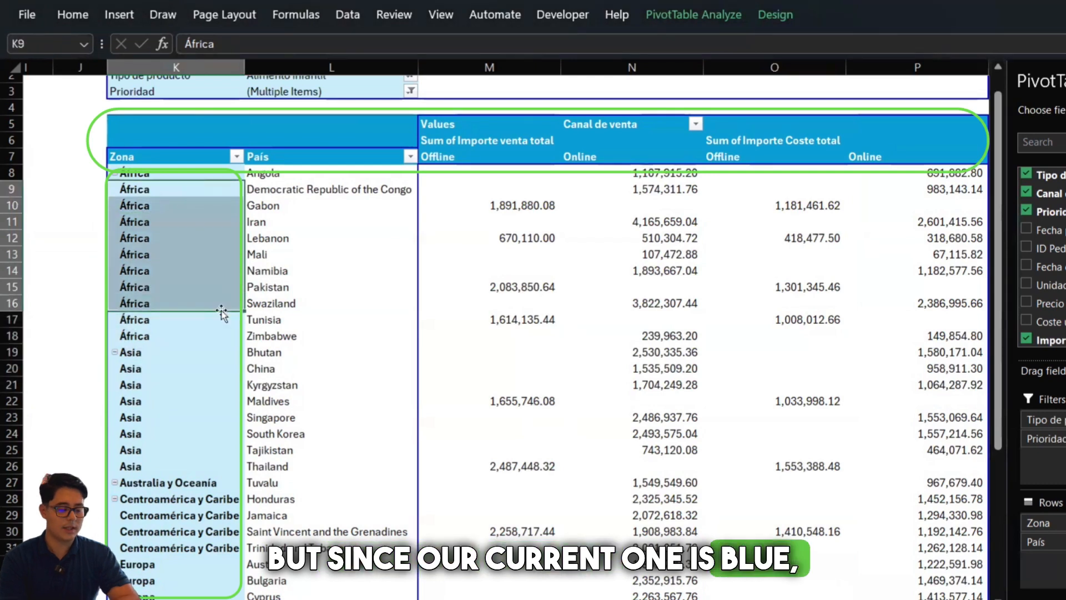
Step: Apply the orange medium pivot style with a solid header band and shaded Zona column to the pivot table
left_click(467, 161)
left_click(777, 6)
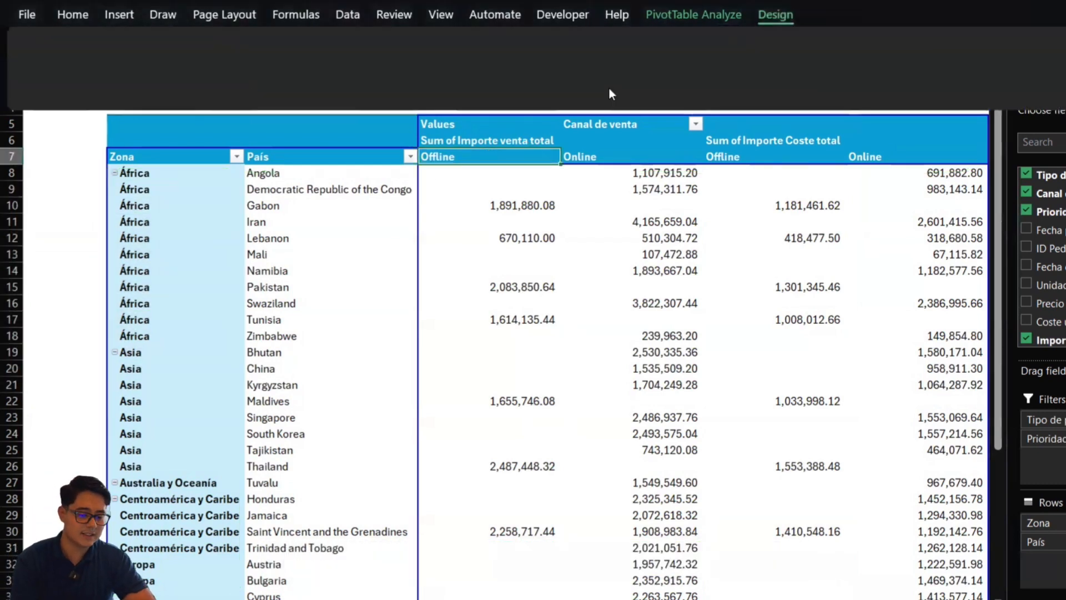
left_click(839, 79)
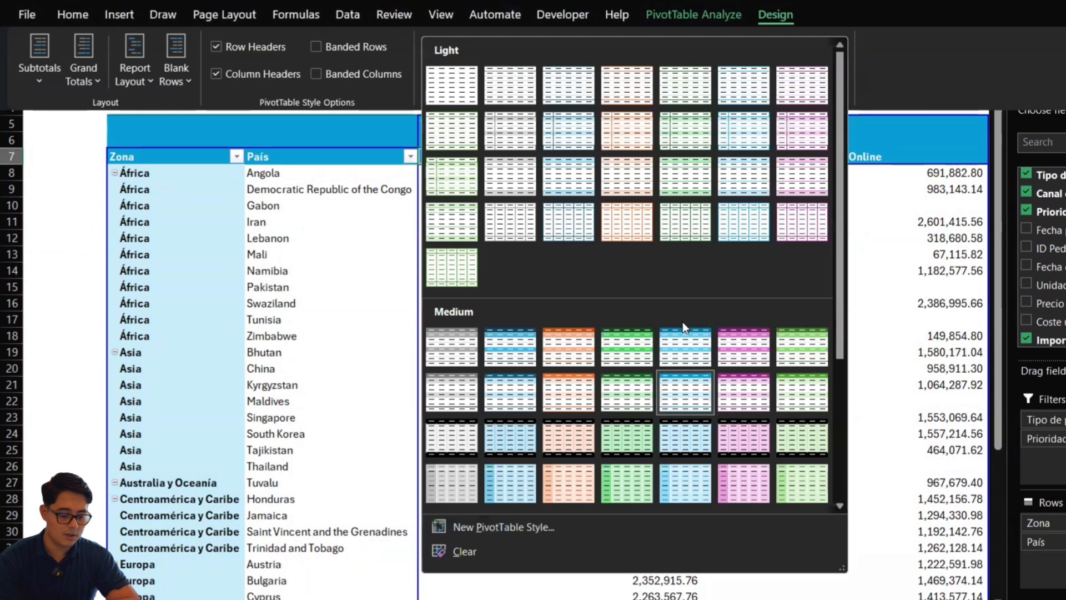
left_click(582, 384)
scroll(479, 340, "right", 2)
scroll(479, 340, "left", 1)
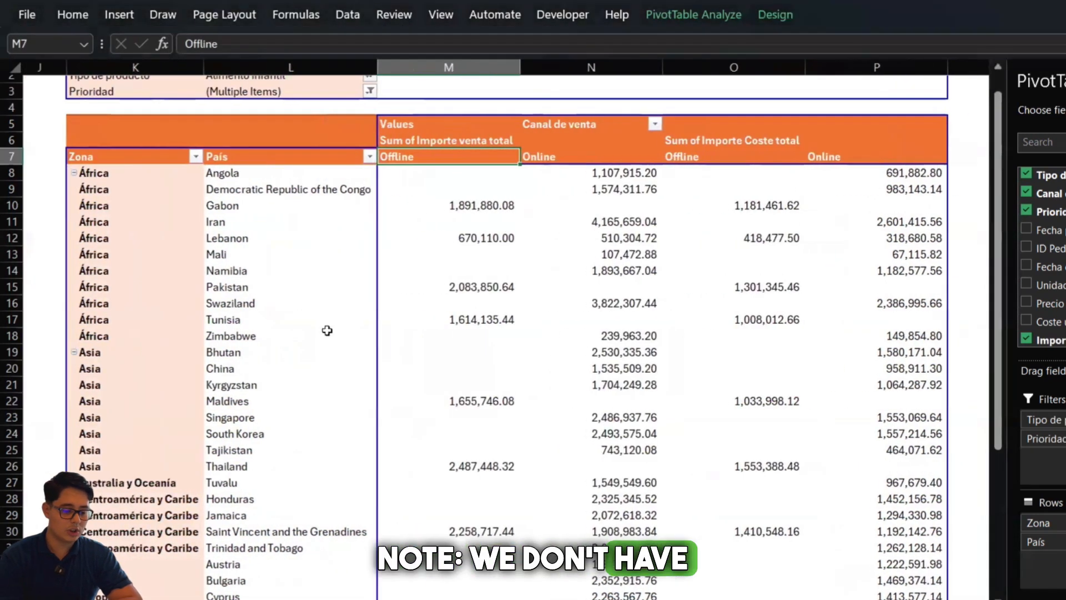
Step: Turn on subtotals for the Zona field and look over the coloured subtotal rows
left_click(173, 258)
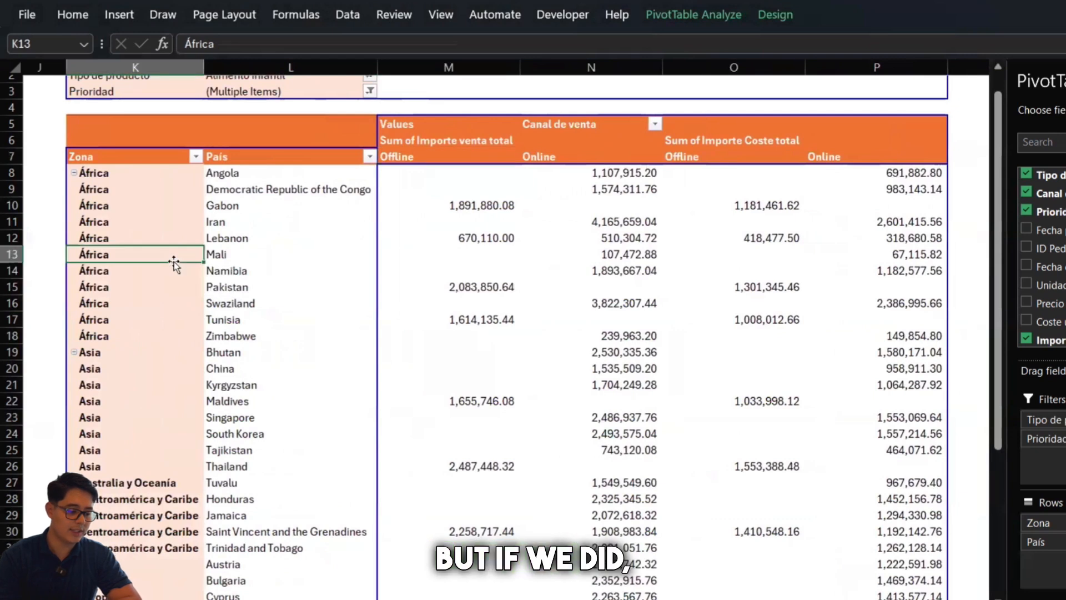
right_click(171, 257)
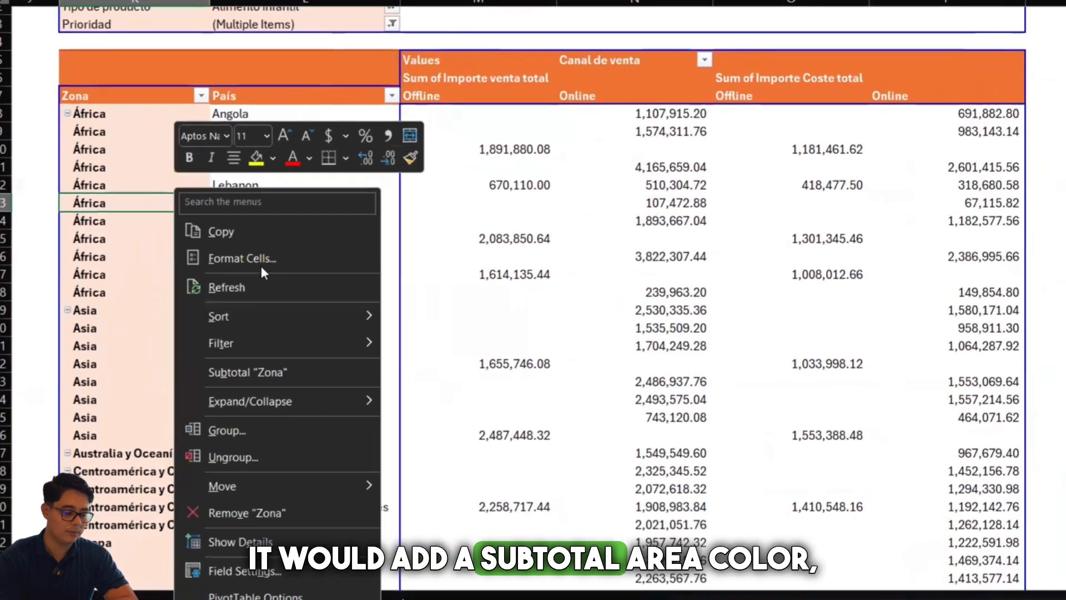
left_click(281, 408)
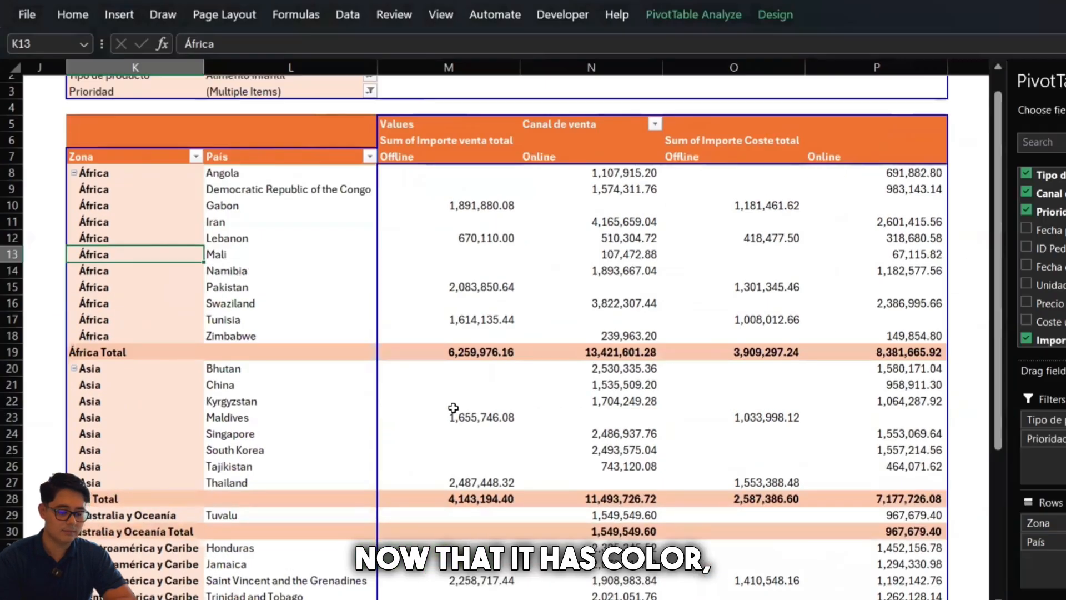
scroll(518, 329, "down", 2)
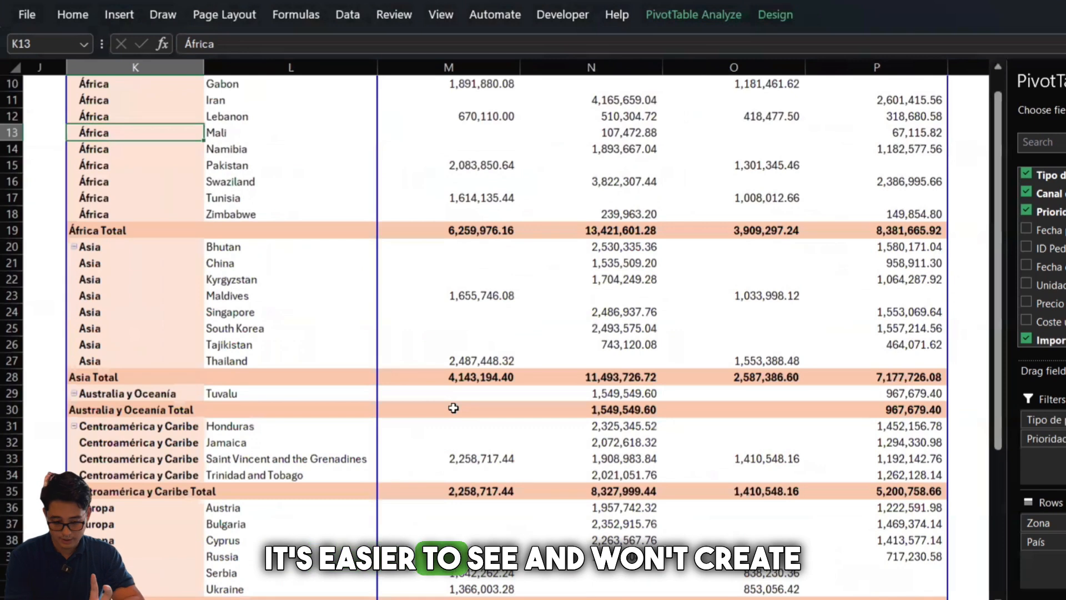
scroll(454, 408, "down", 1)
scroll(454, 409, "up", 3)
scroll(454, 408, "up", 1)
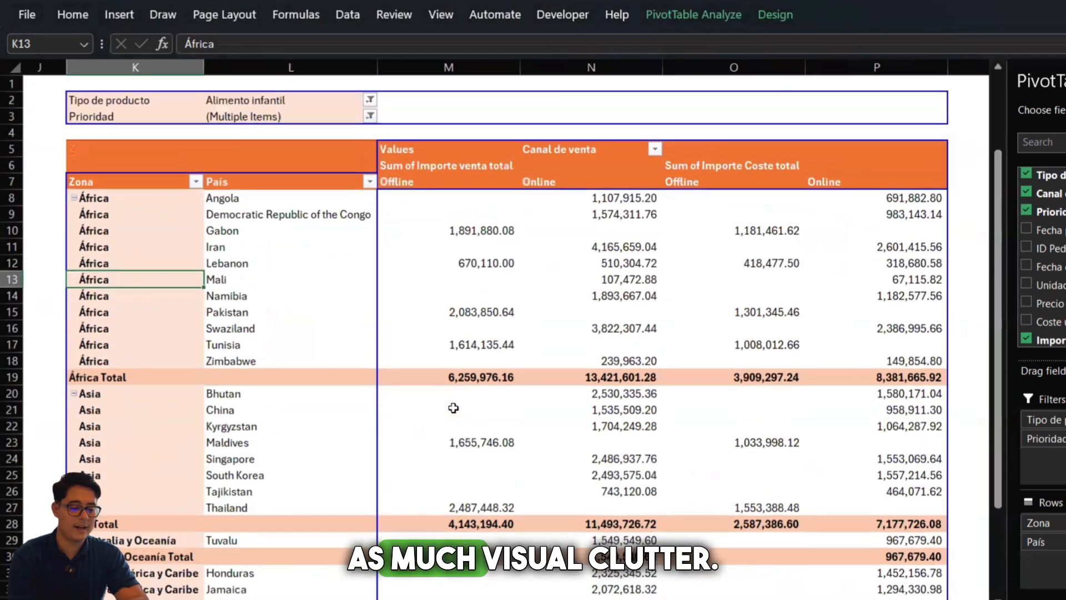
scroll(205, 419, "down", 1)
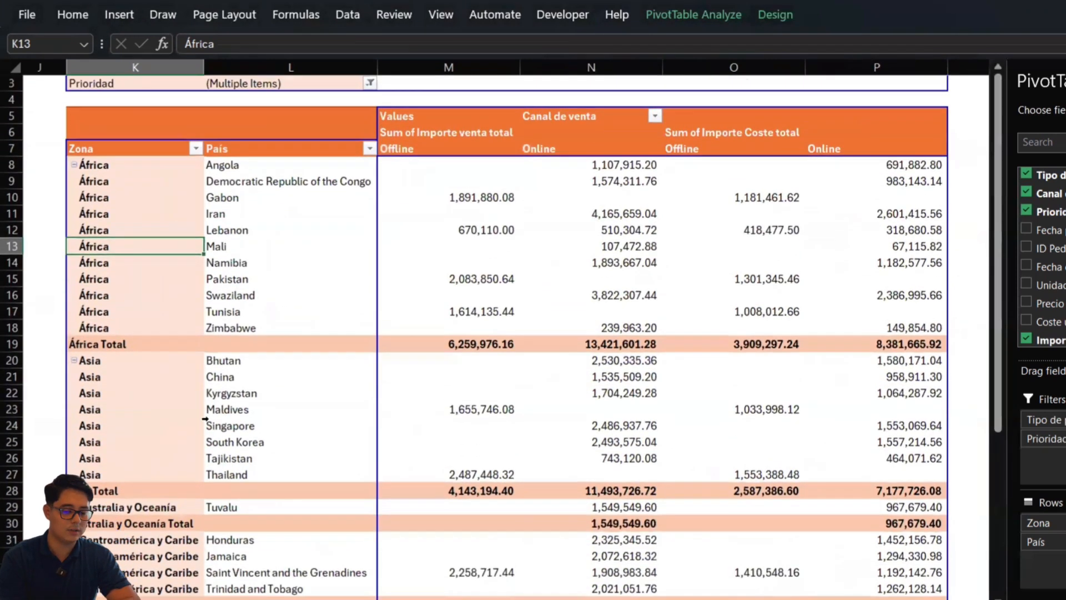
Step: Close the PivotTable field list and look over the full table
left_click(1065, 81)
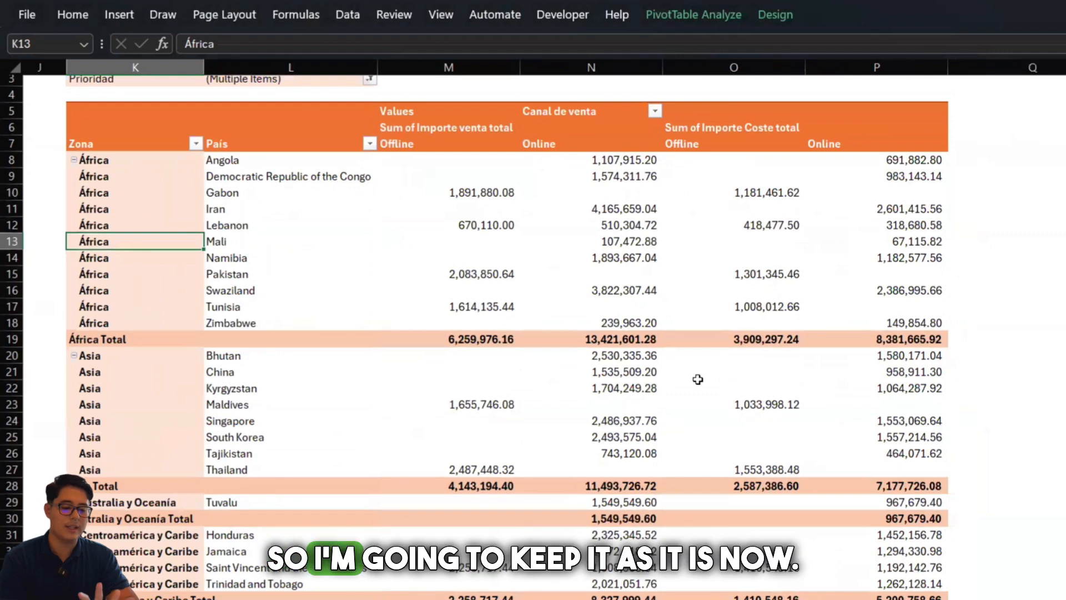
scroll(698, 380, "down", 3)
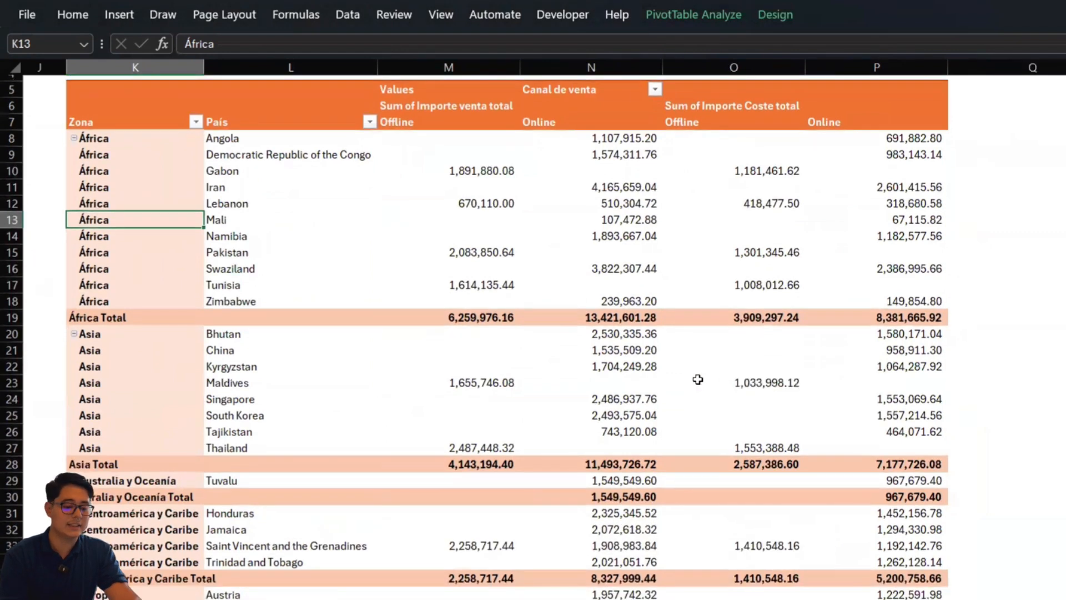
scroll(698, 379, "down", 3)
scroll(698, 379, "up", 6)
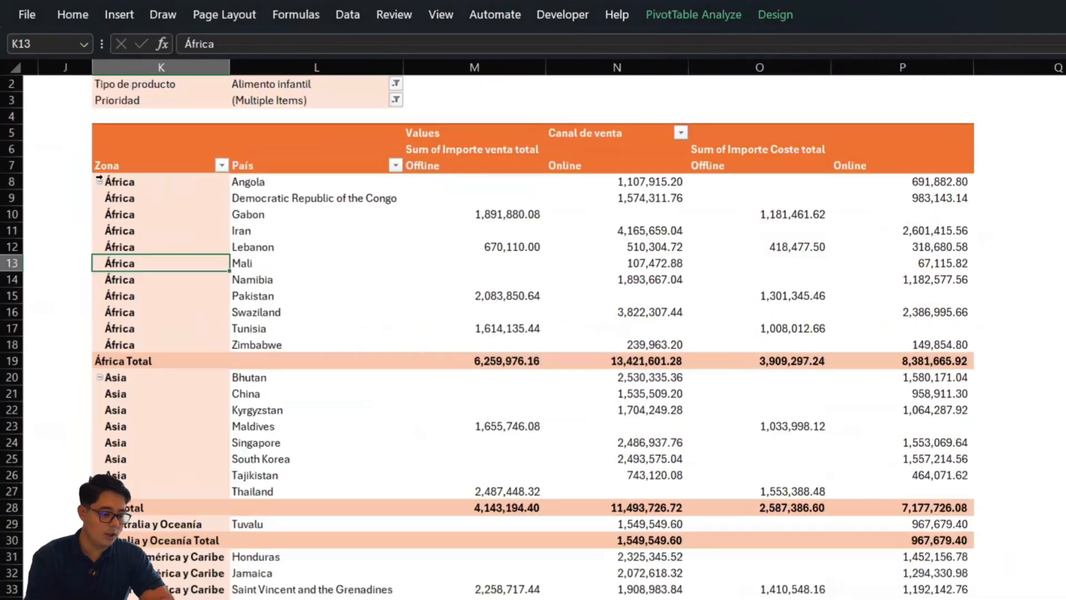
Step: Collapse all six zones from África to Norteamérica to their totals, and expand only África back to its countries
left_click(98, 180)
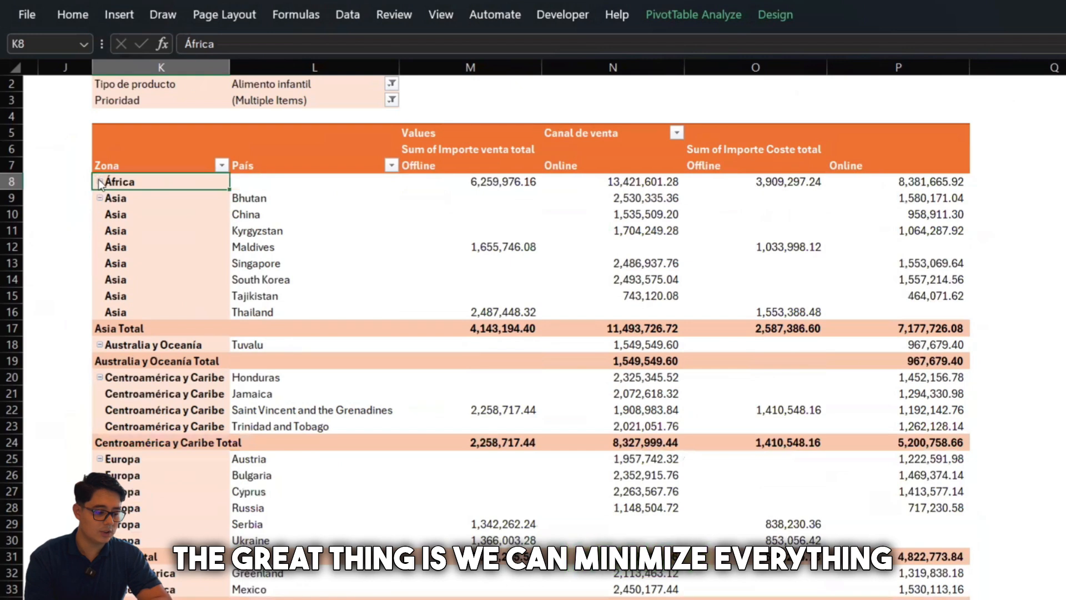
left_click(99, 198)
left_click(100, 215)
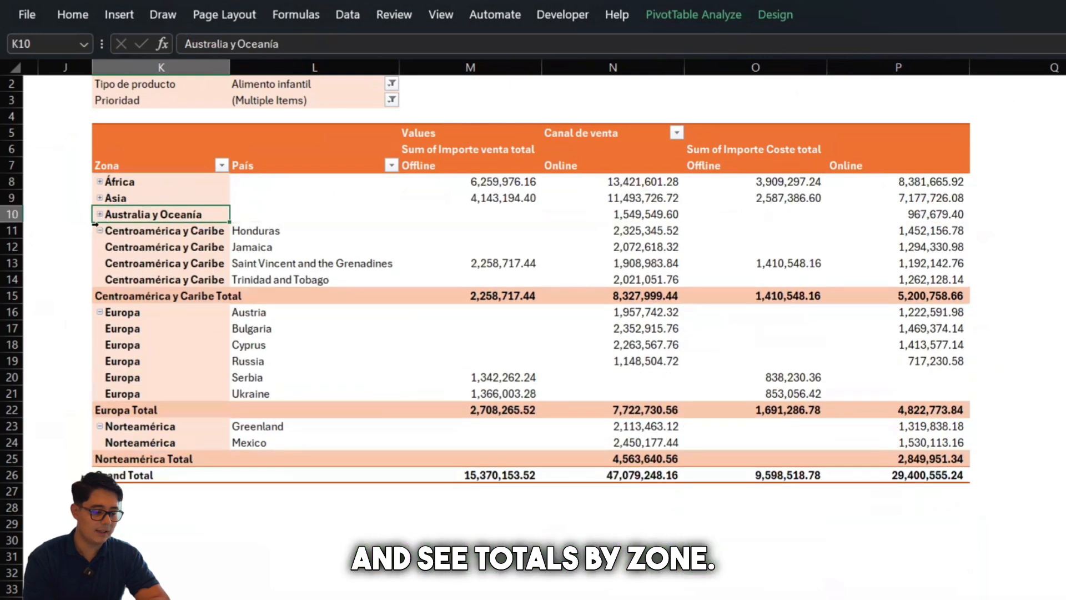
left_click(100, 230)
left_click(98, 247)
left_click(100, 247)
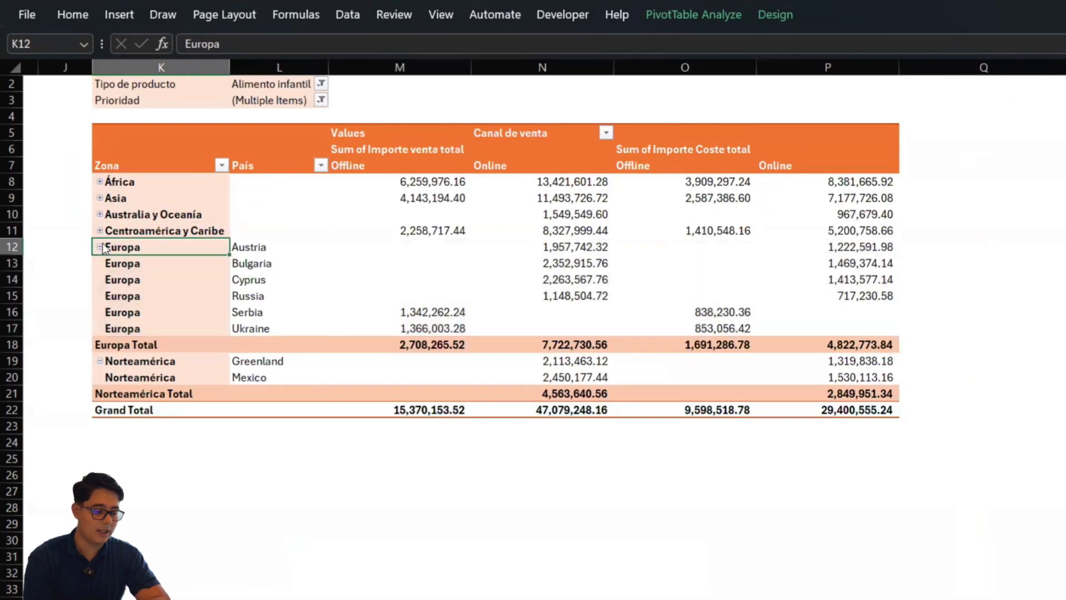
left_click(100, 264)
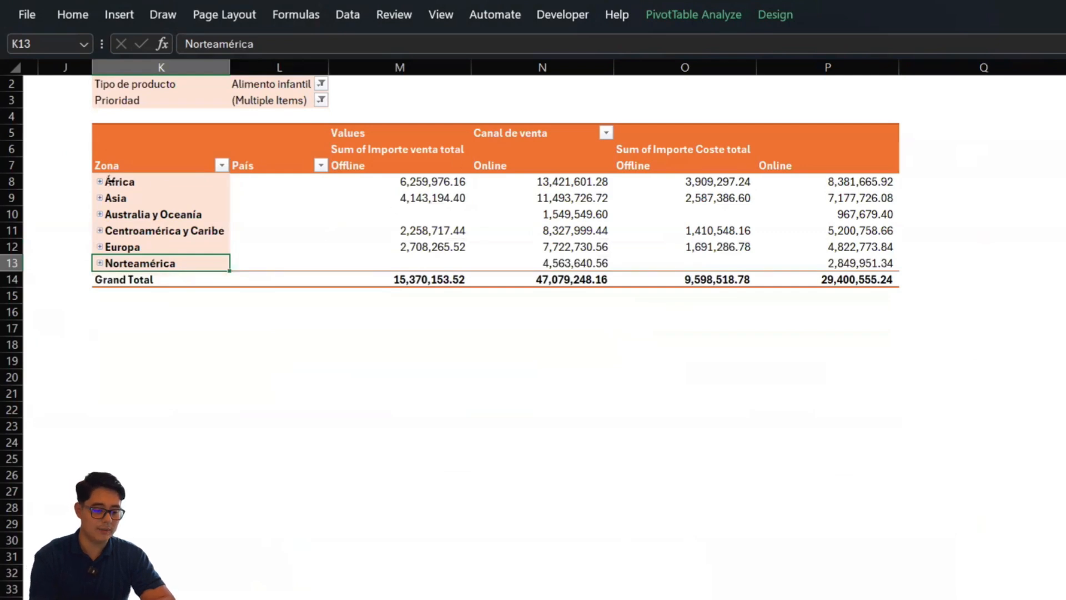
left_click(100, 182)
left_click(319, 199)
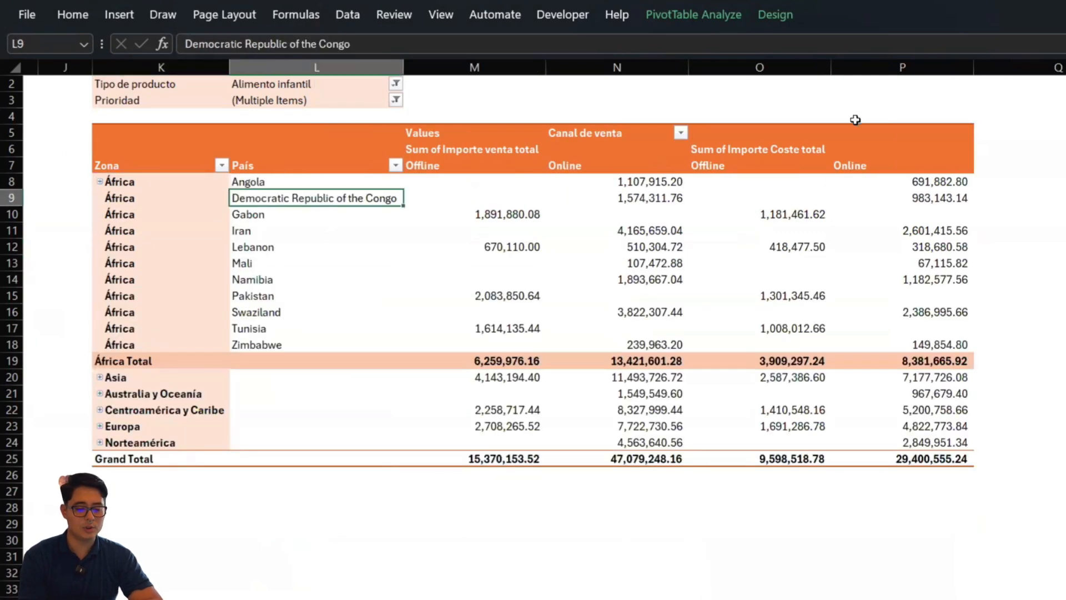
Step: Show the PivotTable field list and add Fecha pedido to the Rows area below País
left_click(712, 12)
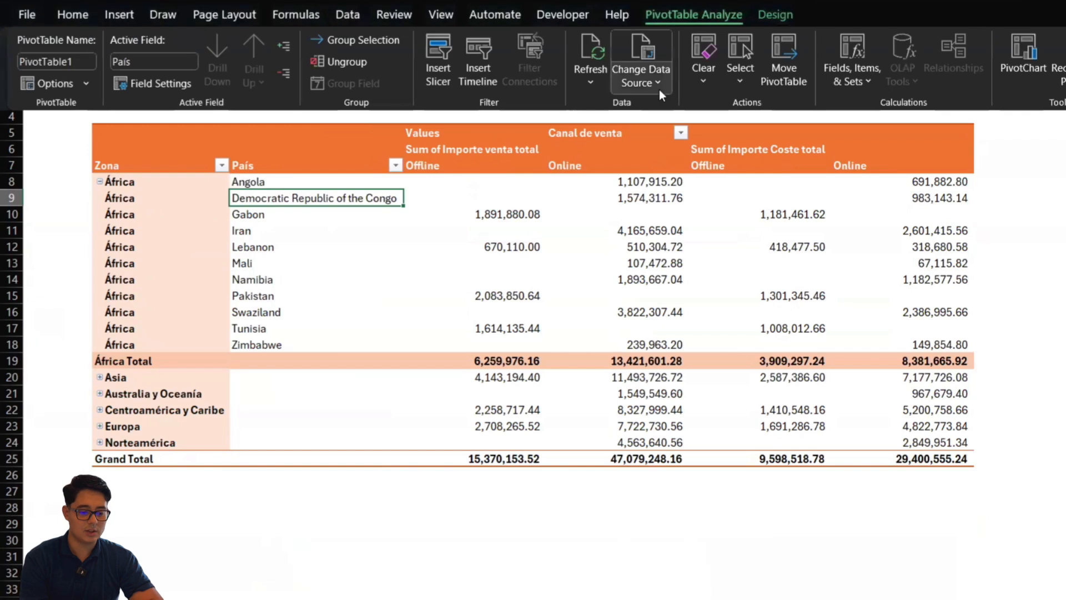
left_click(747, 16)
left_click(708, 11)
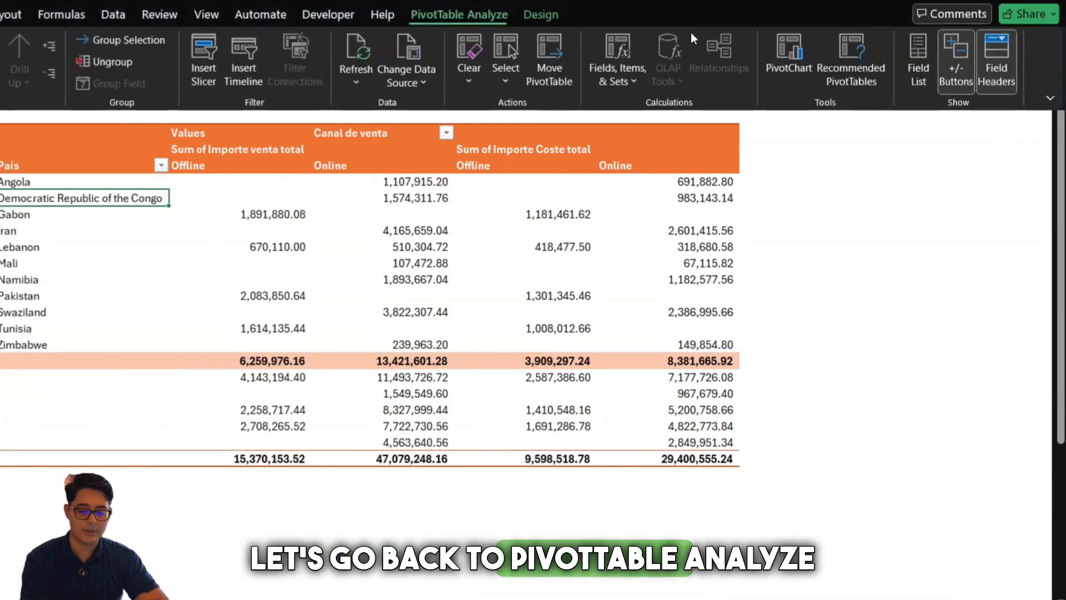
left_click(919, 61)
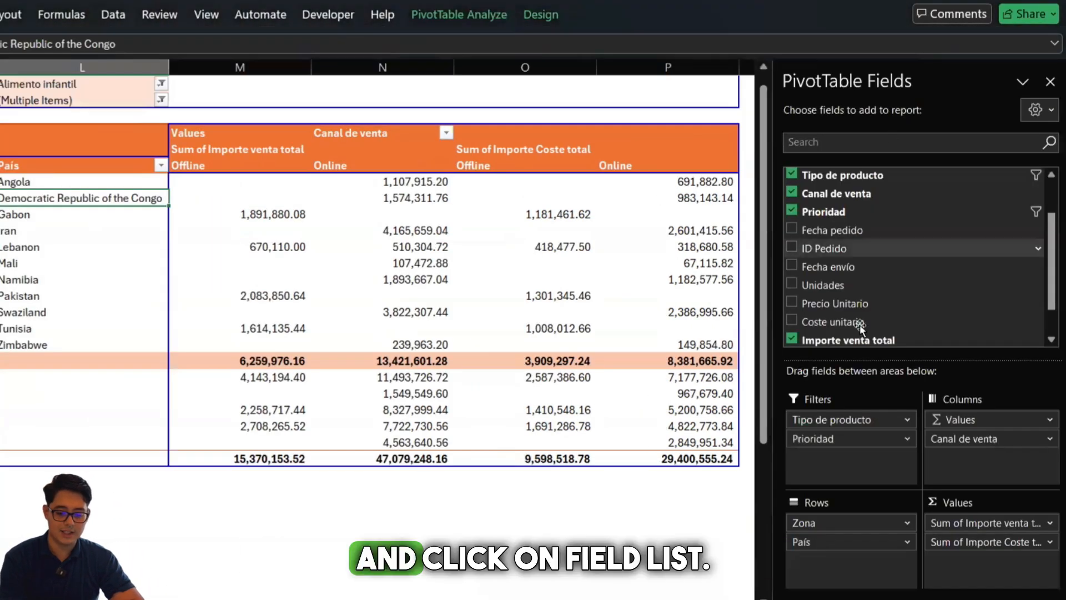
left_click_drag(874, 236, 836, 546)
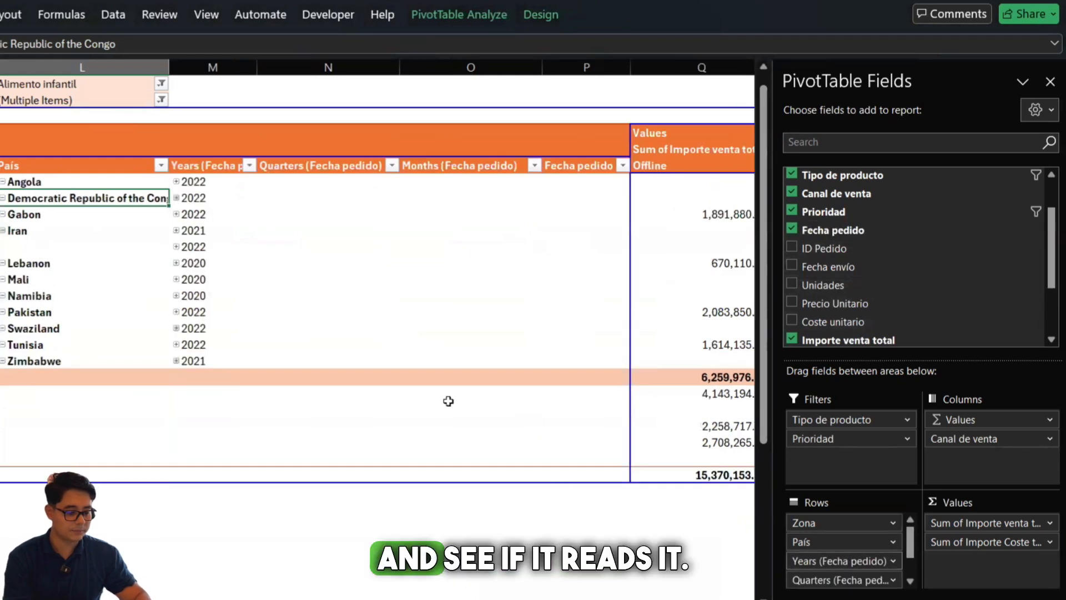
left_click(328, 426)
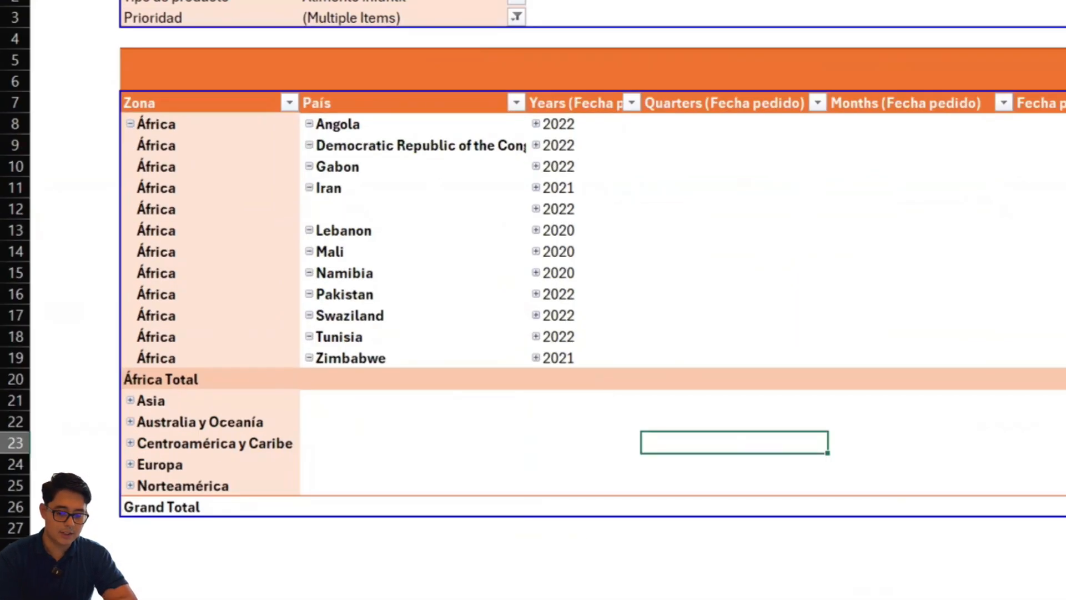
Step: Collapse and expand the África zone to compare its total with the country and year breakdown
left_click(134, 124)
left_click(134, 125)
left_click(135, 124)
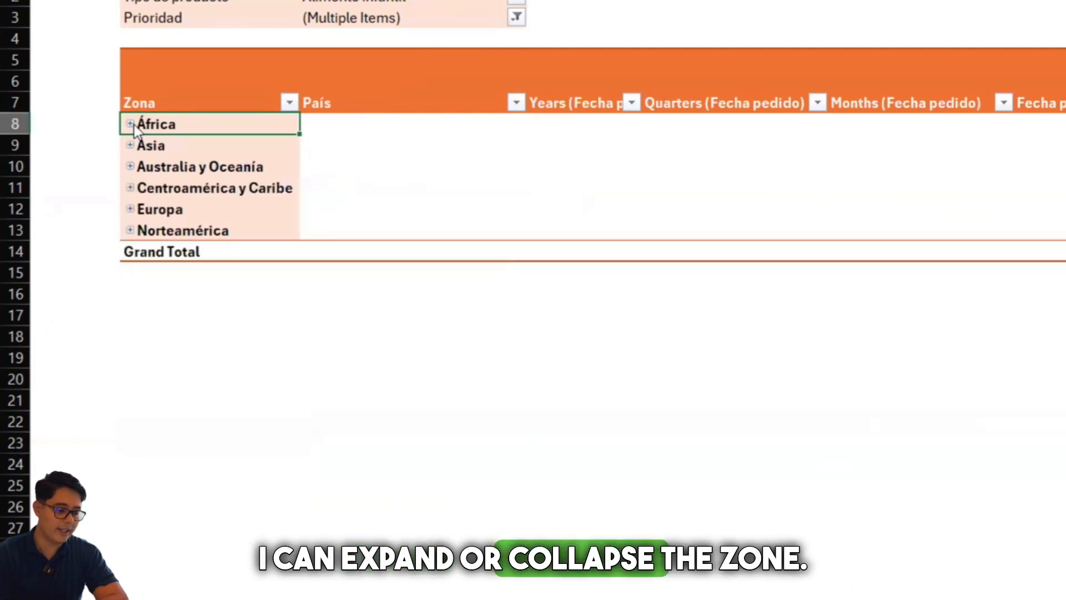
left_click(134, 125)
Step: Collapse and re-expand the order years of Angola and Iran within the África zone
left_click(310, 122)
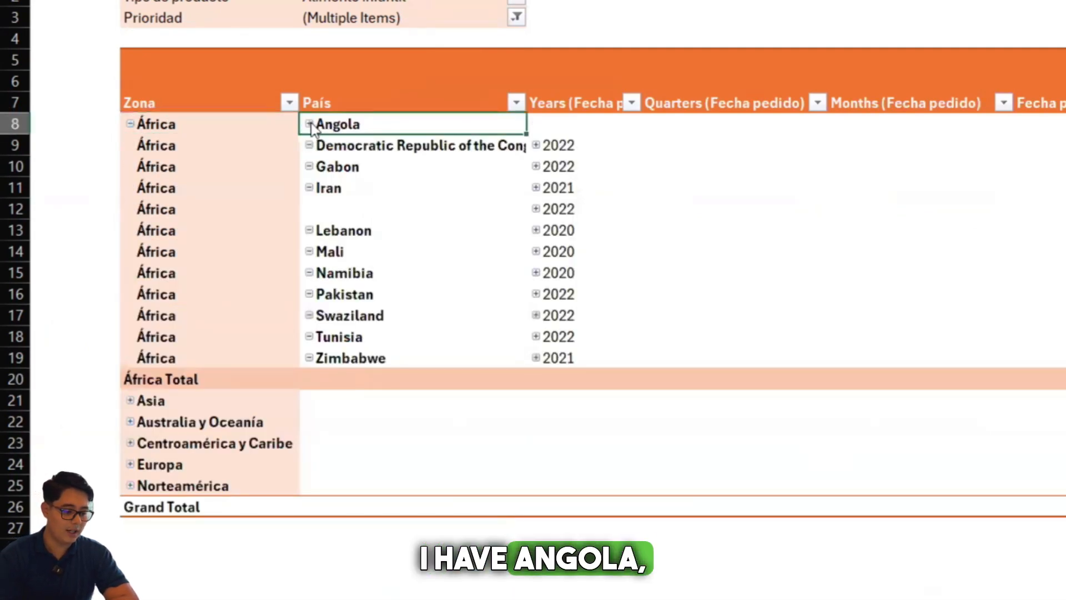
left_click(310, 122)
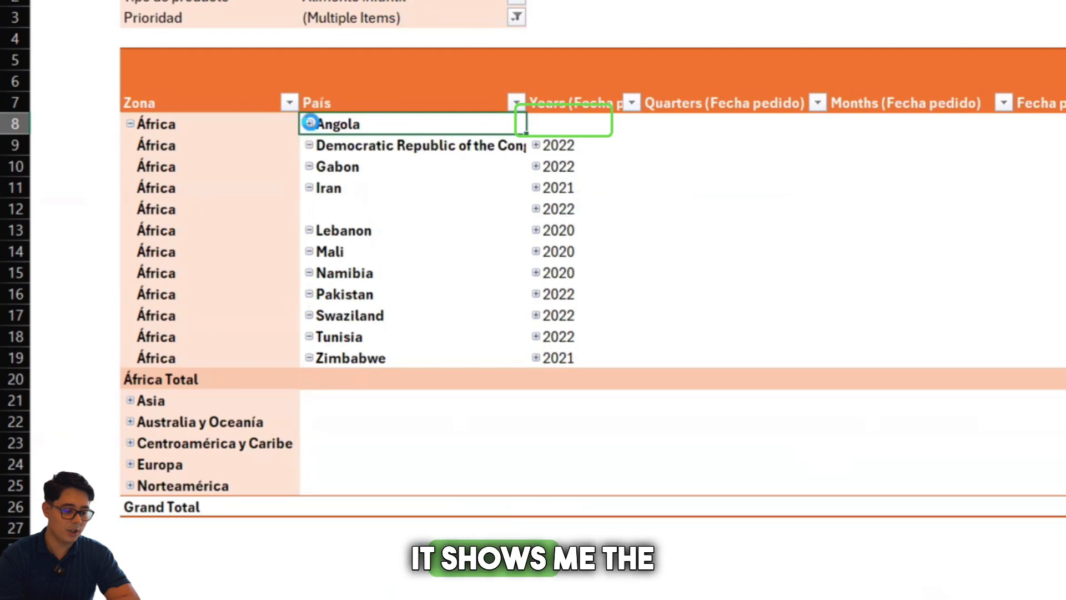
left_click(309, 122)
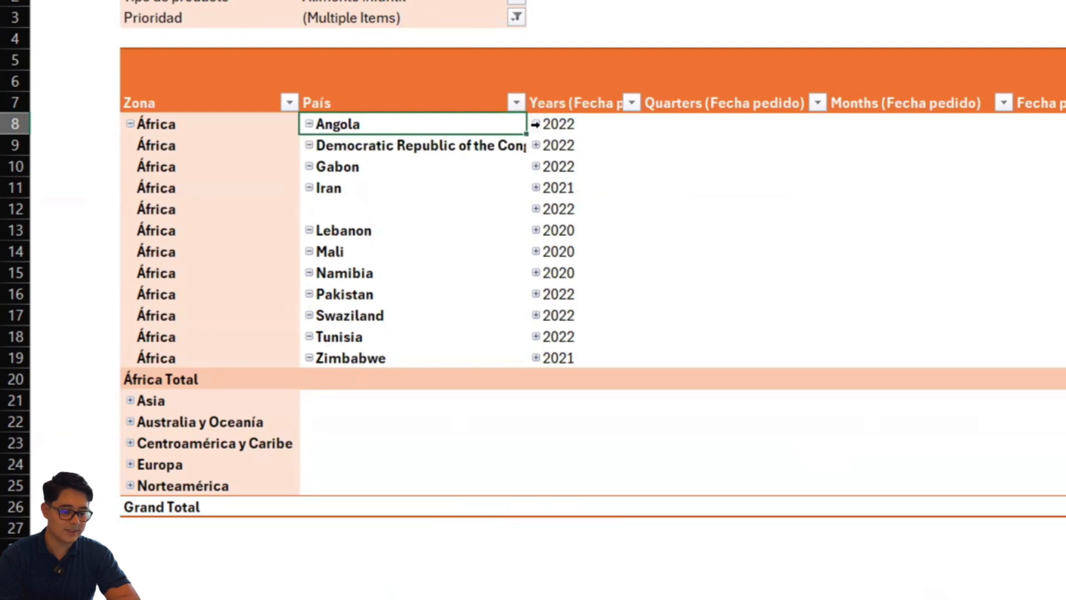
left_click(344, 186)
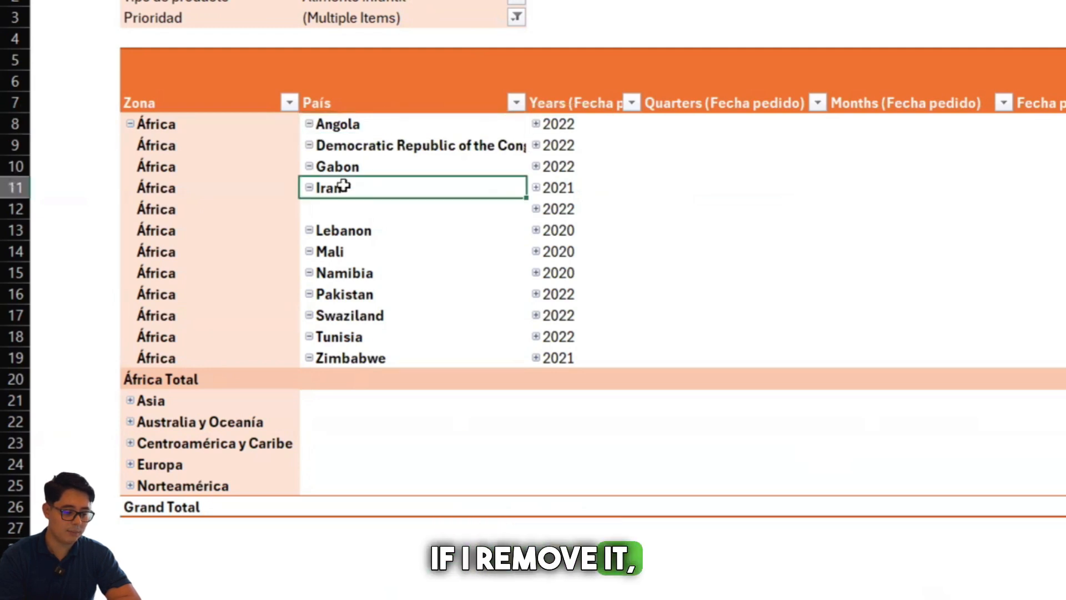
left_click(309, 187)
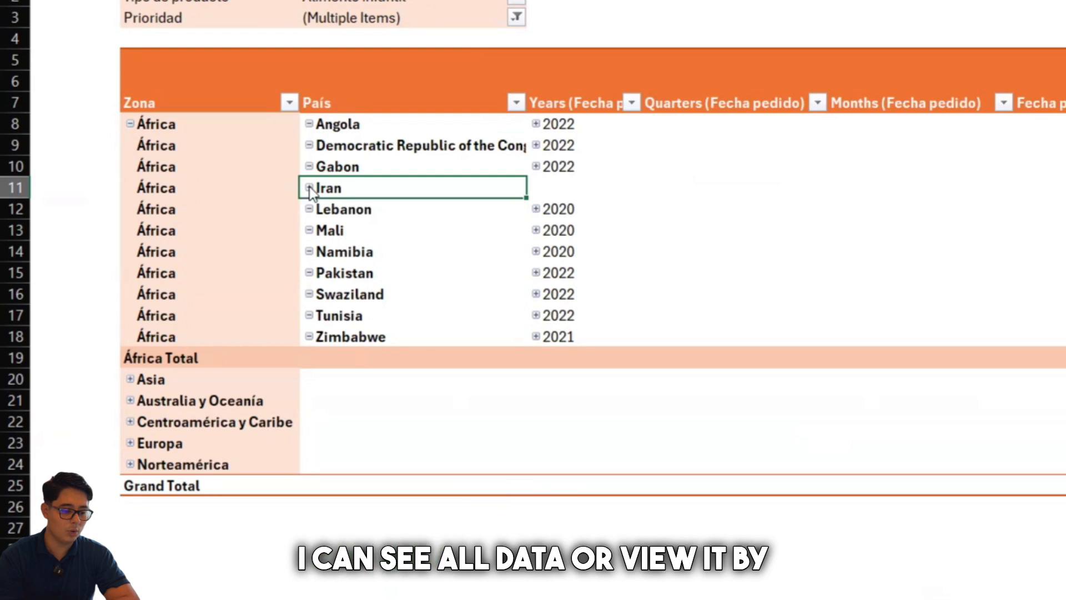
left_click(309, 187)
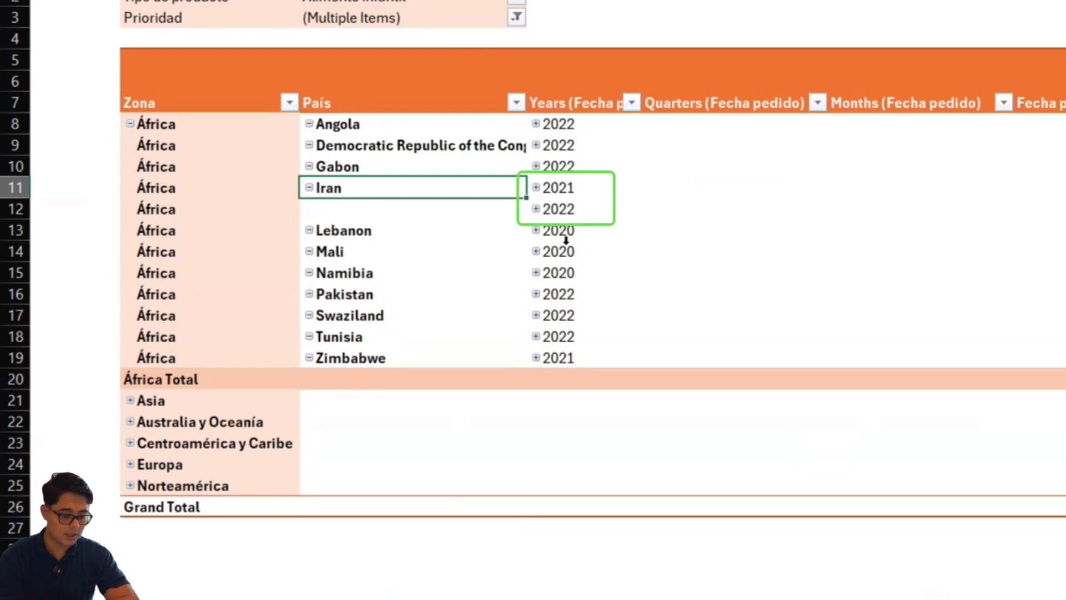
Step: Reopen the PivotTable field list from the Years header and show the Fecha pedido date fields in the Rows area
left_click(580, 103)
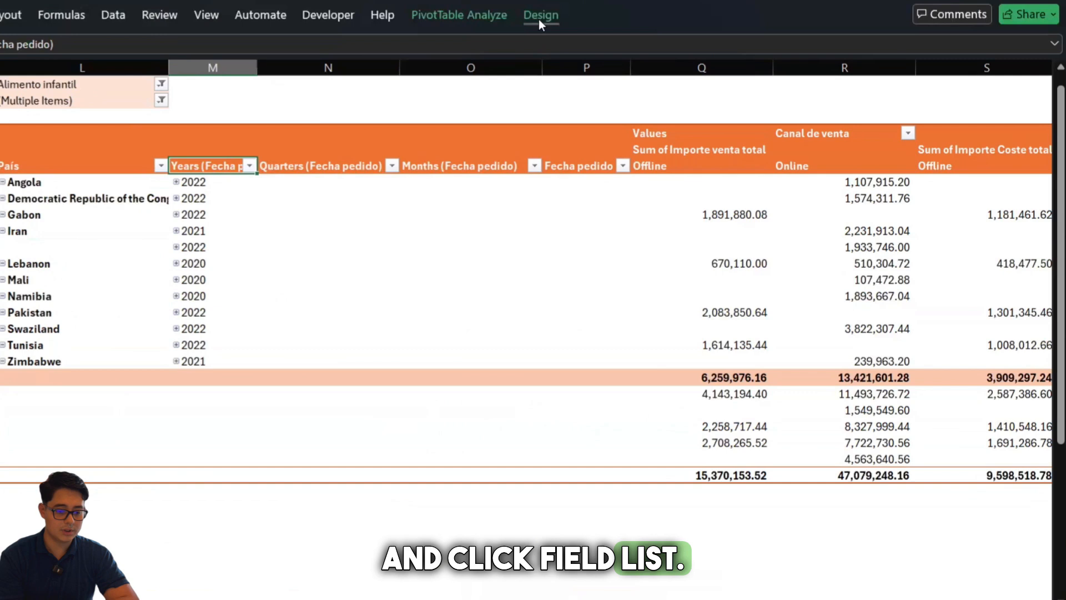
left_click(538, 19)
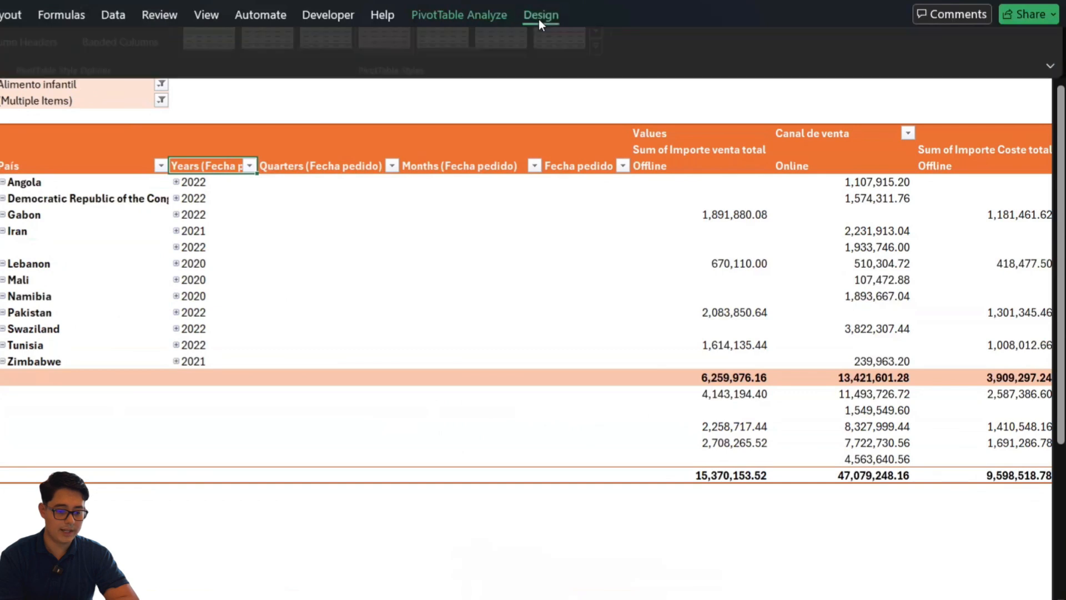
left_click(471, 18)
left_click(914, 61)
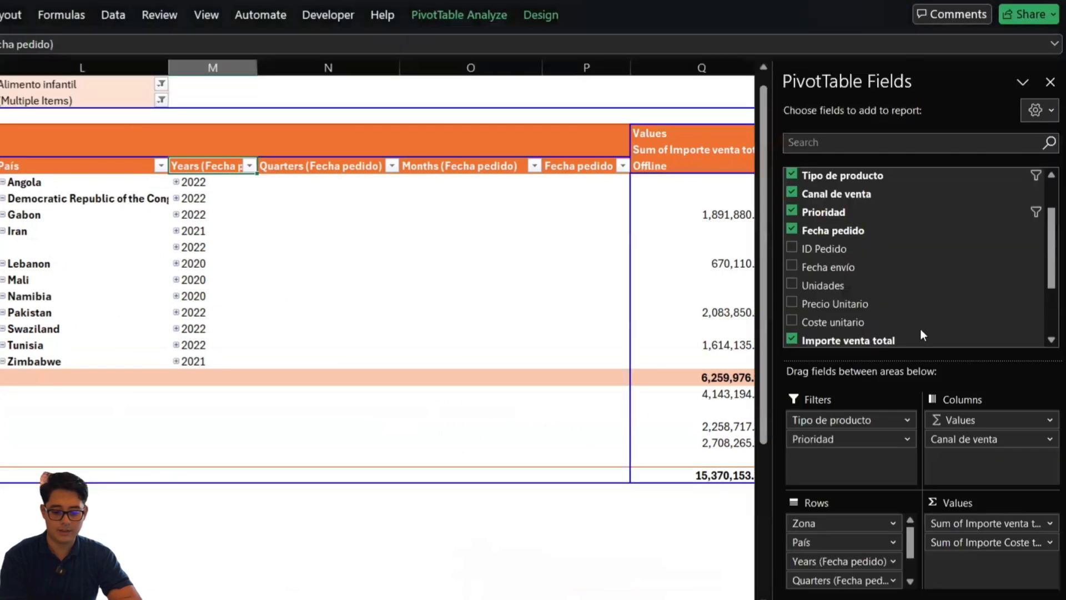
scroll(844, 561, "down", 2)
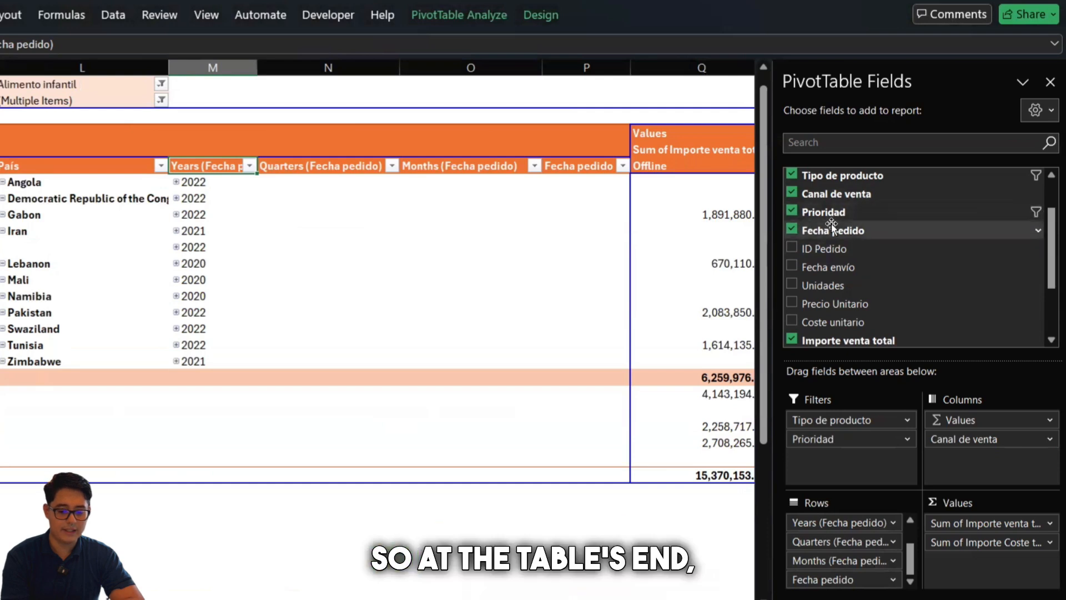
Step: Switch to the Base de Datos sheet and locate the Fecha pedido column among the source data columns
scroll(822, 543, "up", 2)
scroll(853, 183, "down", 2)
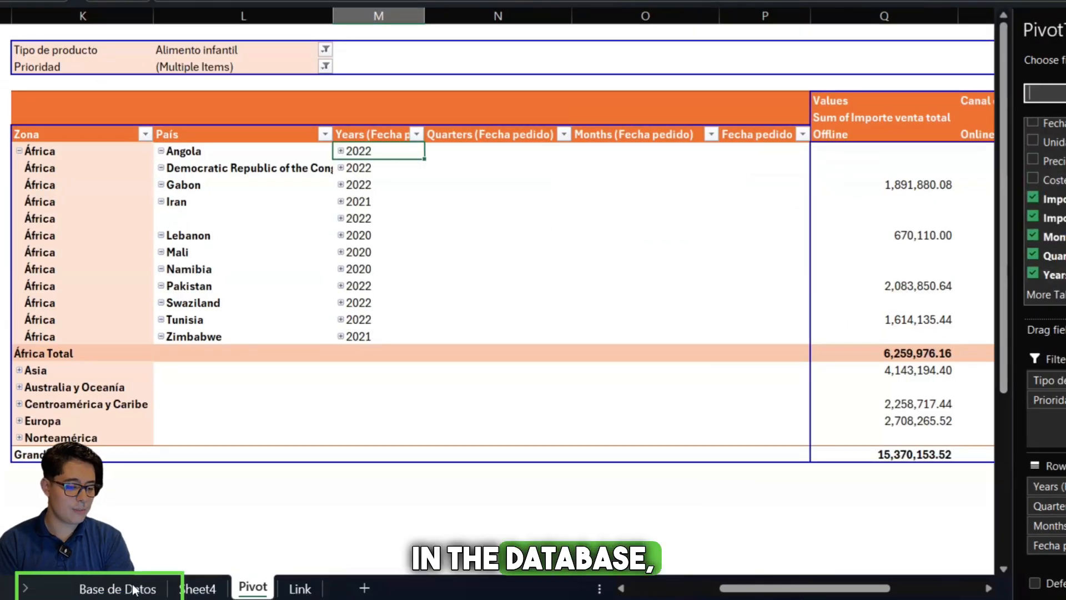
left_click(133, 590)
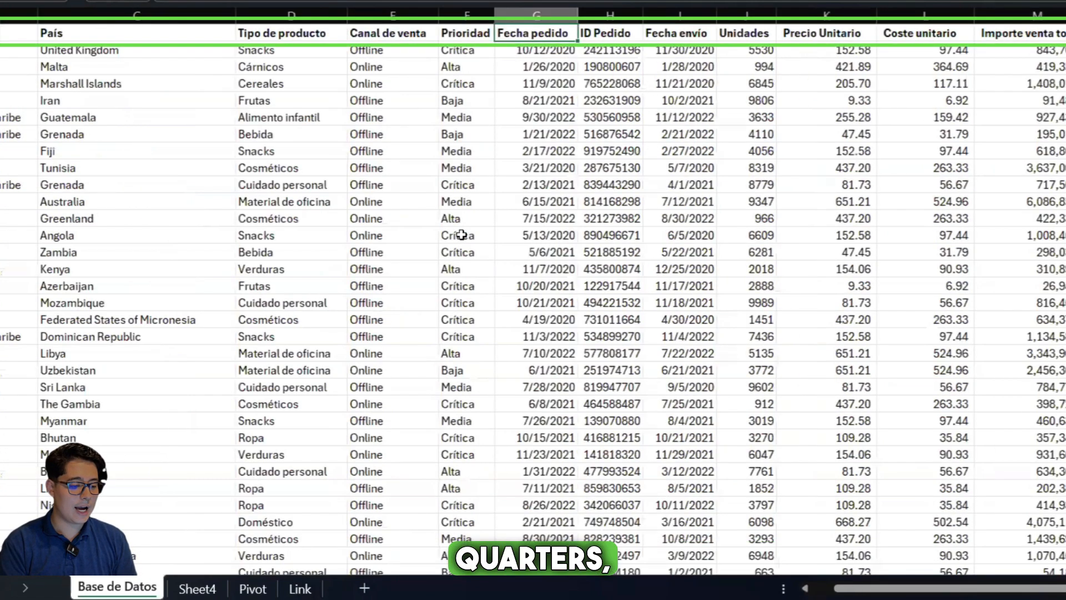
scroll(461, 235, "left", 3)
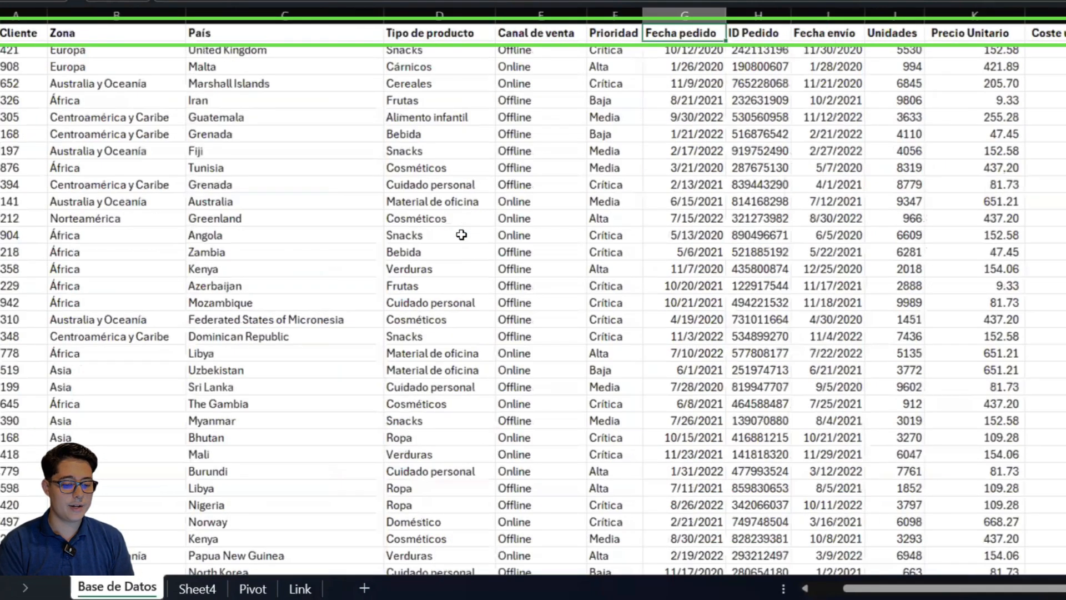
scroll(462, 234, "right", 1)
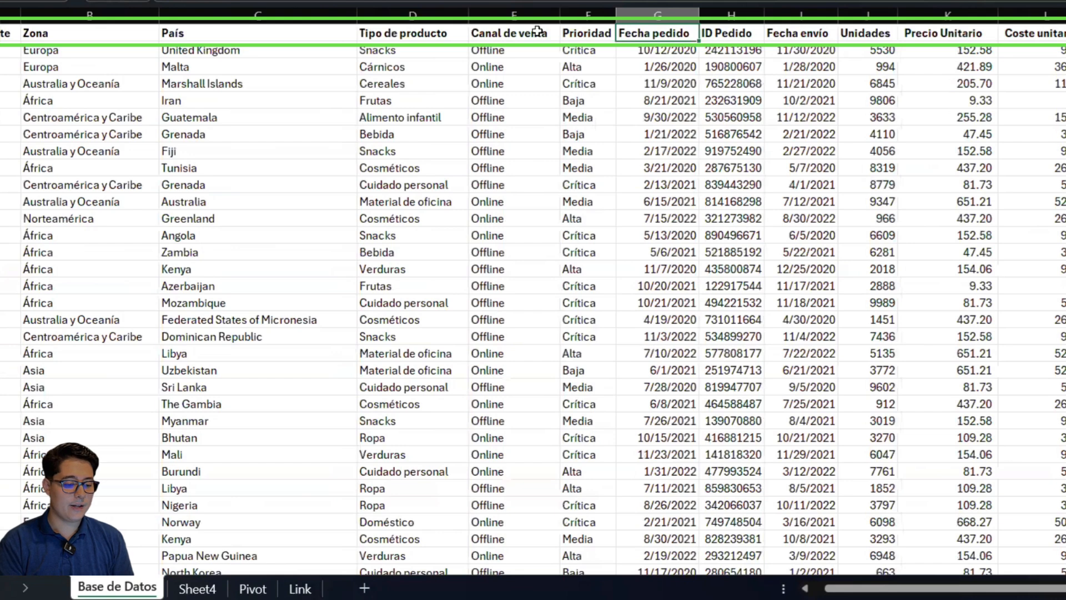
scroll(538, 32, "right", 3)
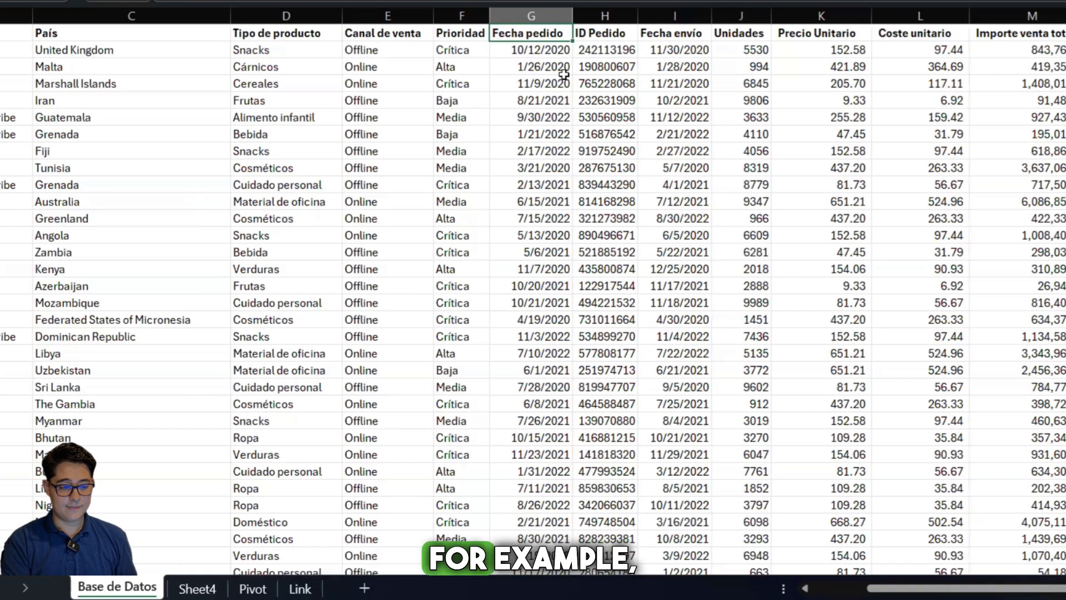
Step: Check that the Fecha pedido column uses one consistent format and inspect the number format of its first date
left_click(553, 50)
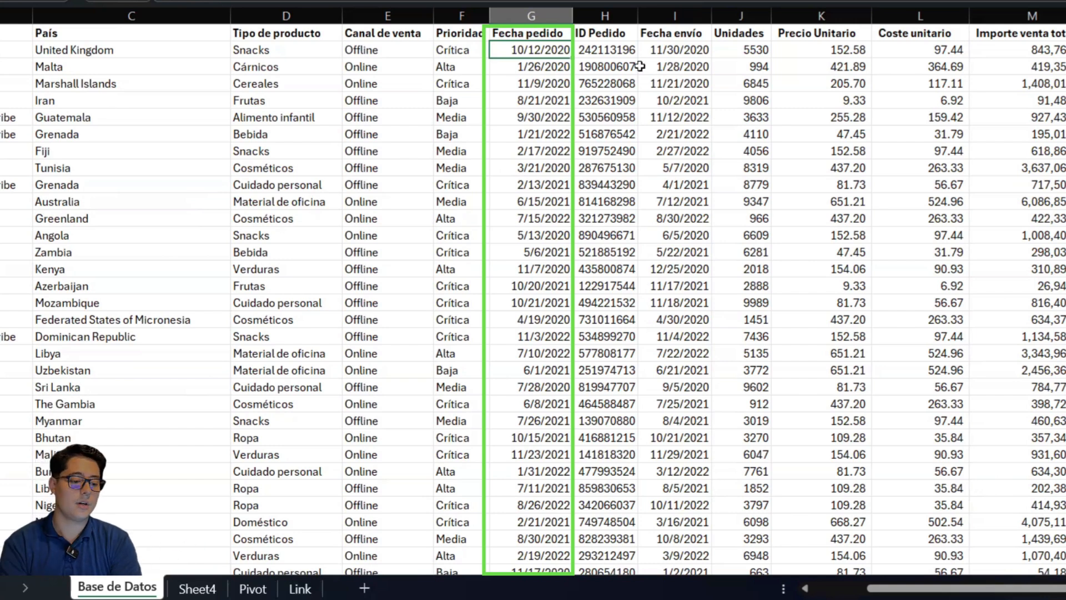
left_click(532, 17)
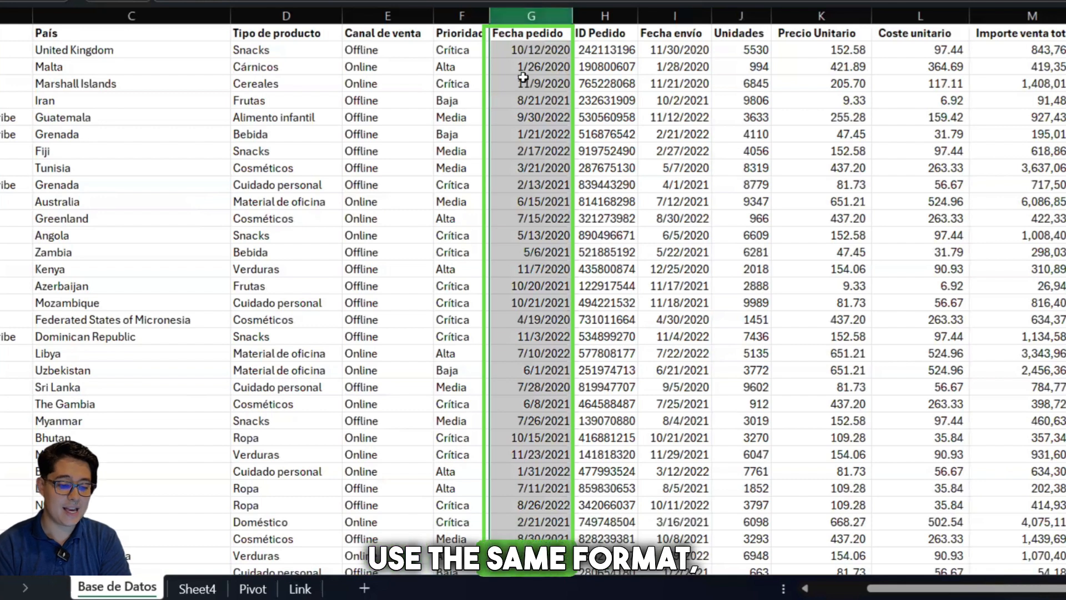
left_click(541, 51)
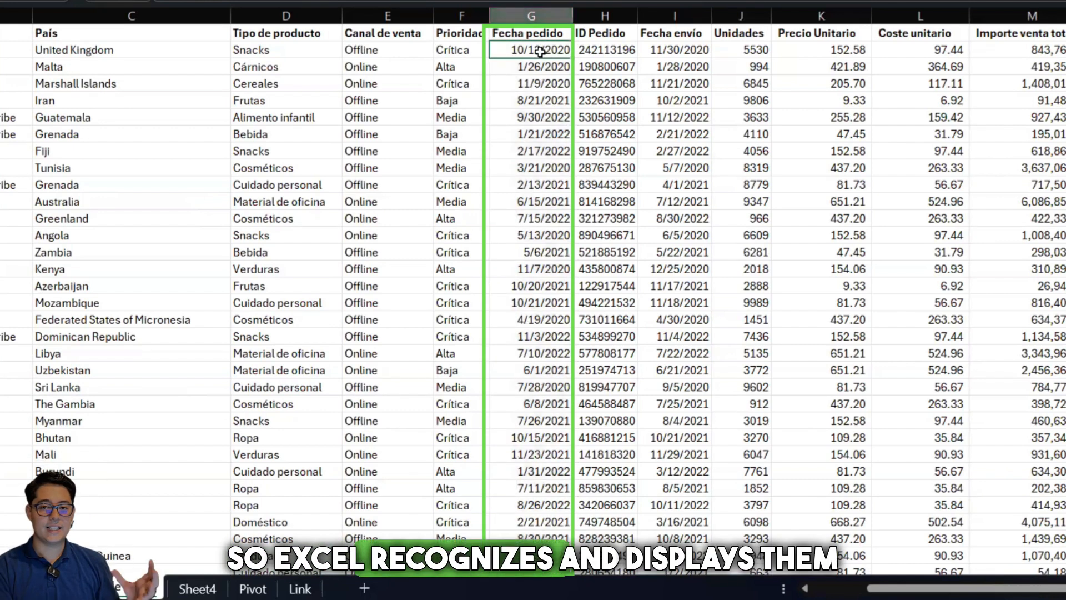
left_click(542, 32)
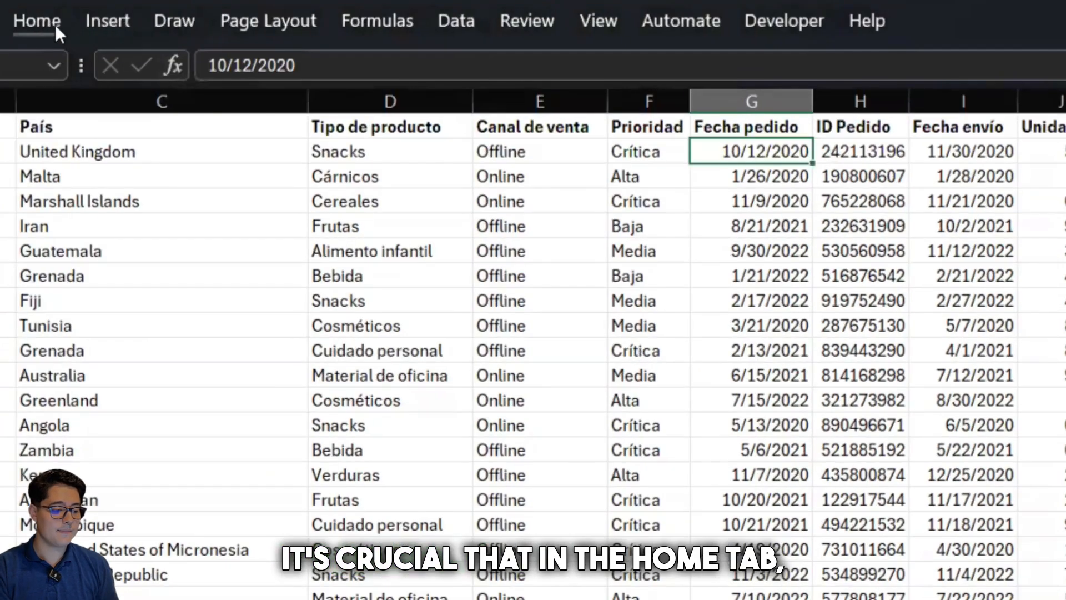
left_click(55, 24)
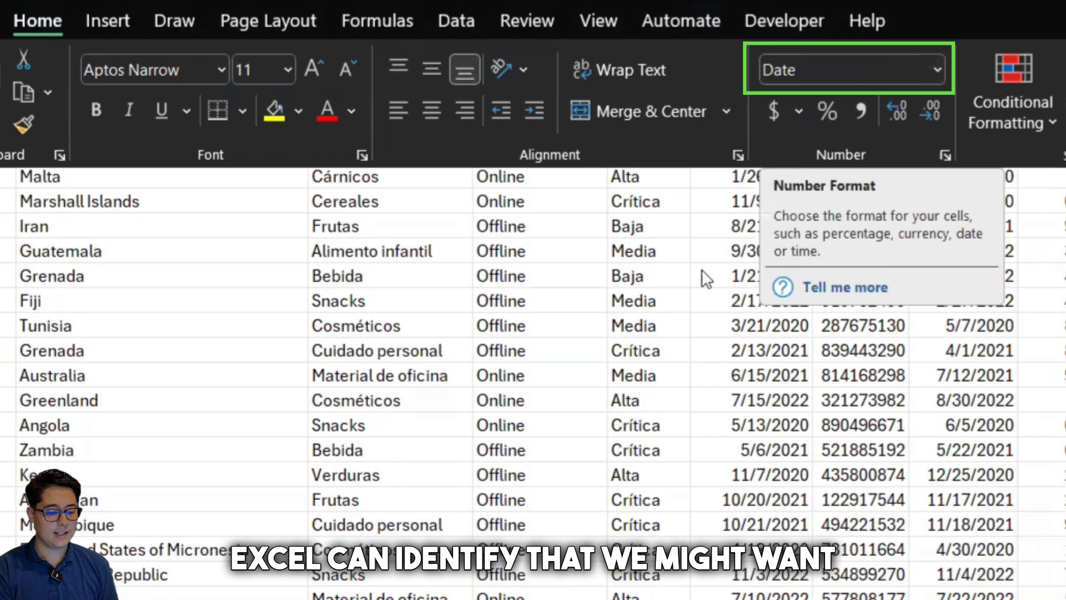
left_click(646, 335)
scroll(778, 449, "down", 1)
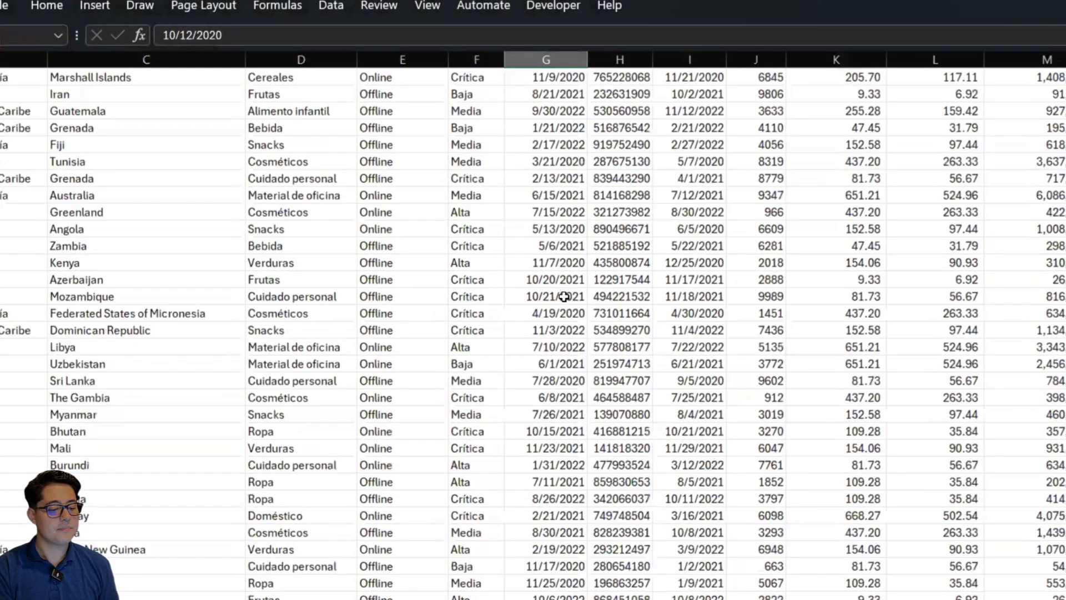
scroll(564, 296, "up", 1)
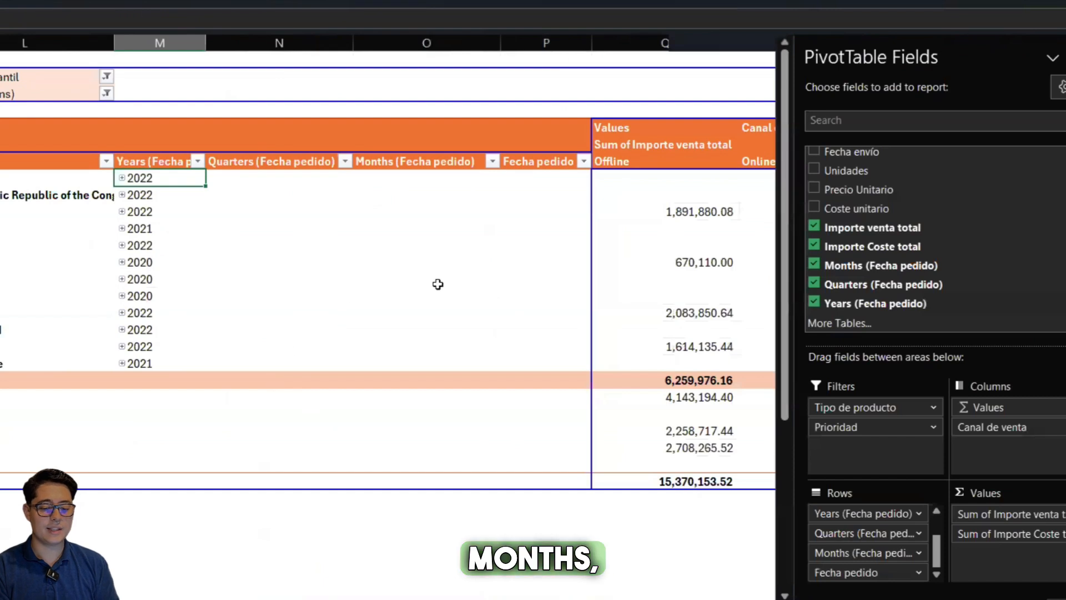
Step: Remove the Years and Quarters (Fecha pedido) fields from the pivot table's Rows area
scroll(932, 270, "up", 2)
scroll(932, 270, "down", 2)
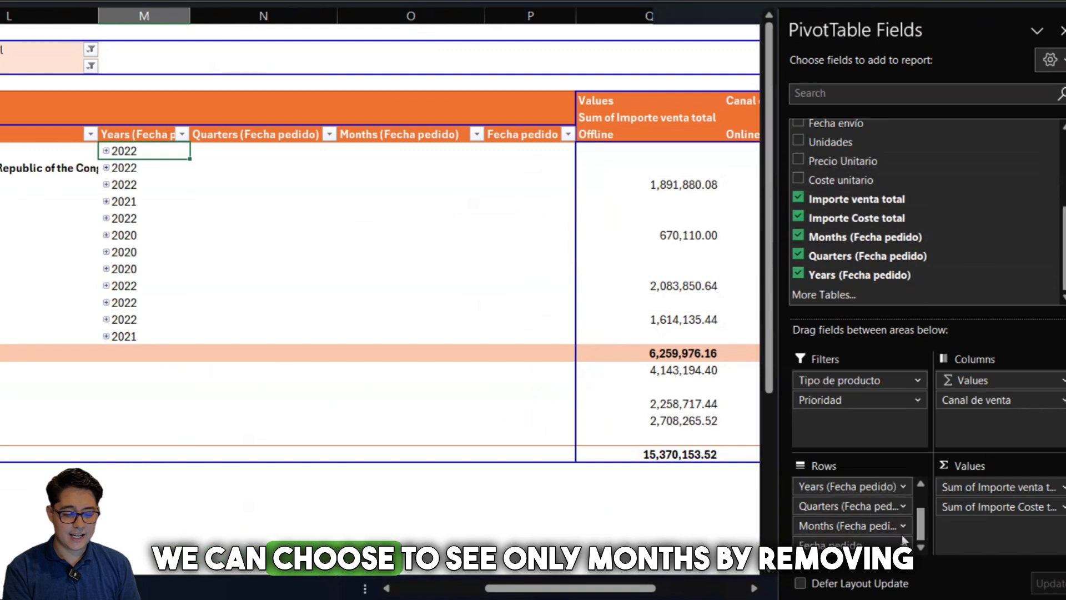
left_click(859, 508)
left_click(859, 508)
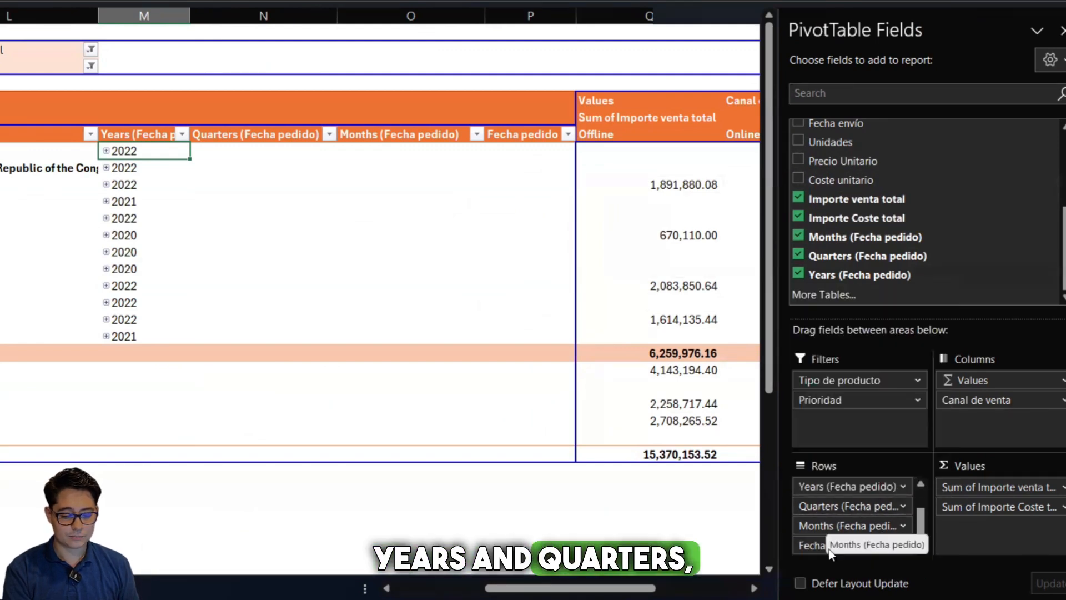
left_click(843, 490)
left_click(865, 445)
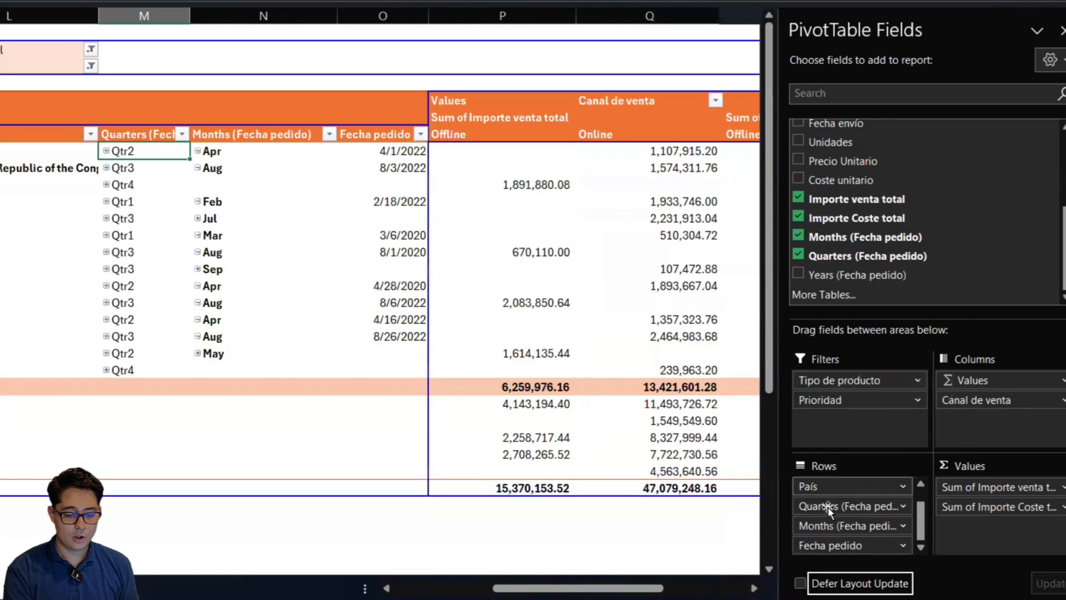
left_click(827, 506)
left_click(856, 464)
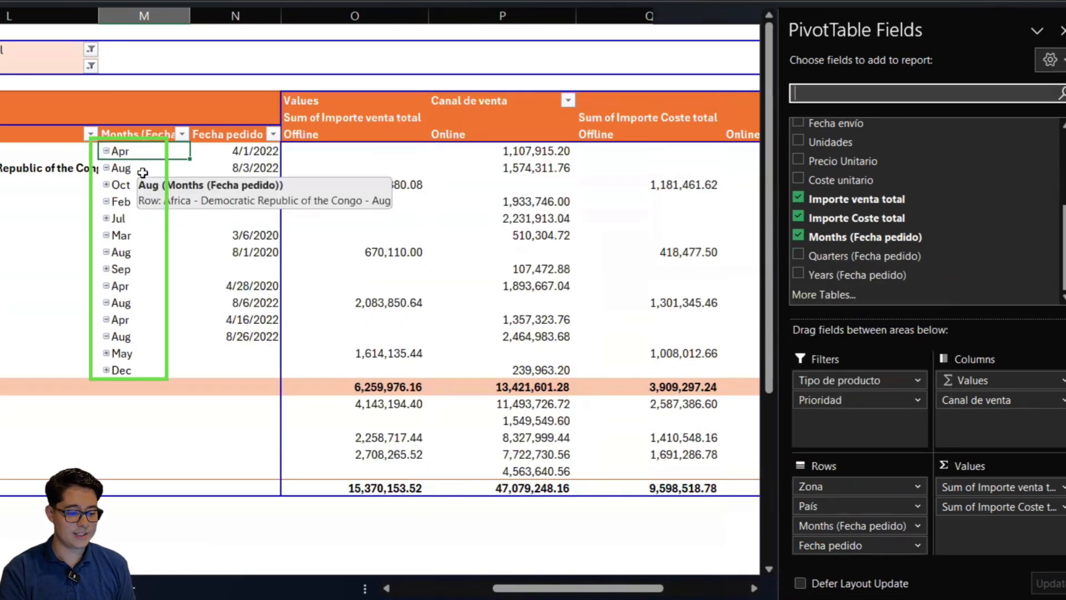
Step: Collapse the expanded months, such as Apr, Aug, Feb and Mar, in the África zone to hide their order dates
left_click(77, 174)
left_click(144, 160)
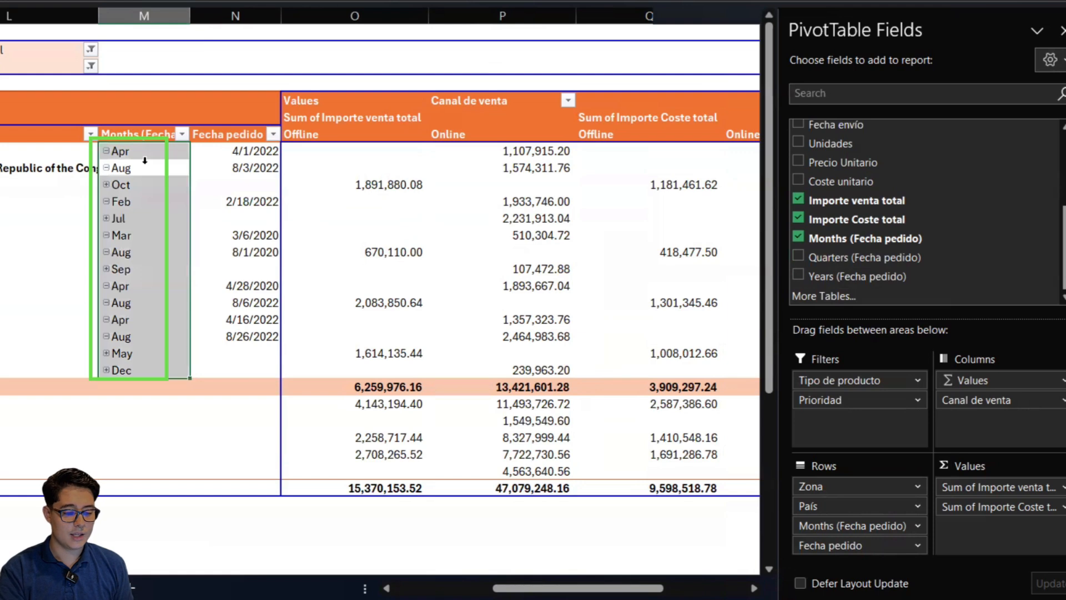
left_click(111, 153)
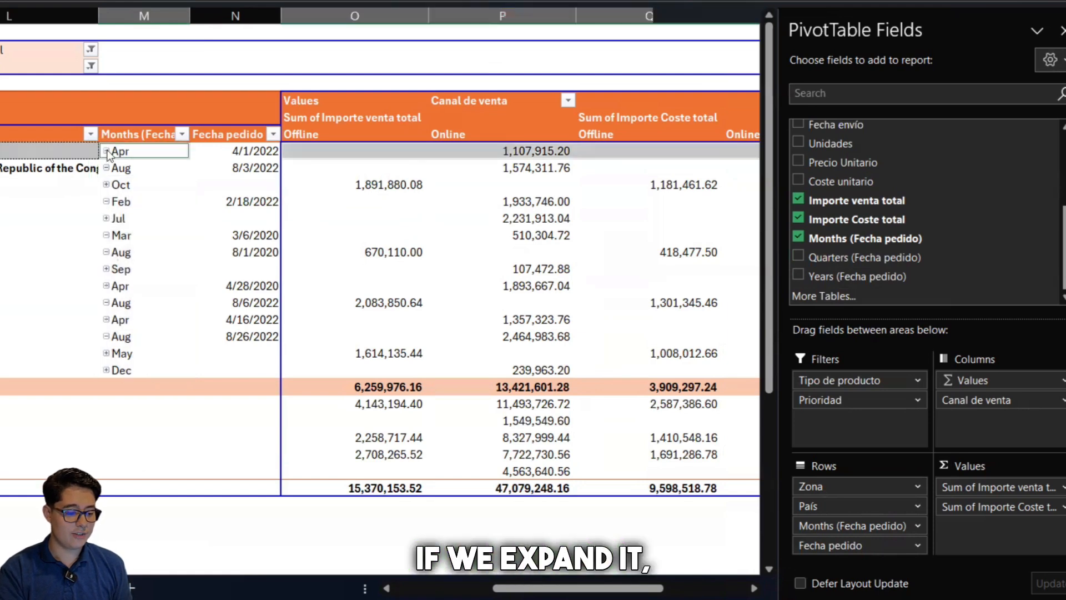
left_click(107, 152)
left_click(106, 167)
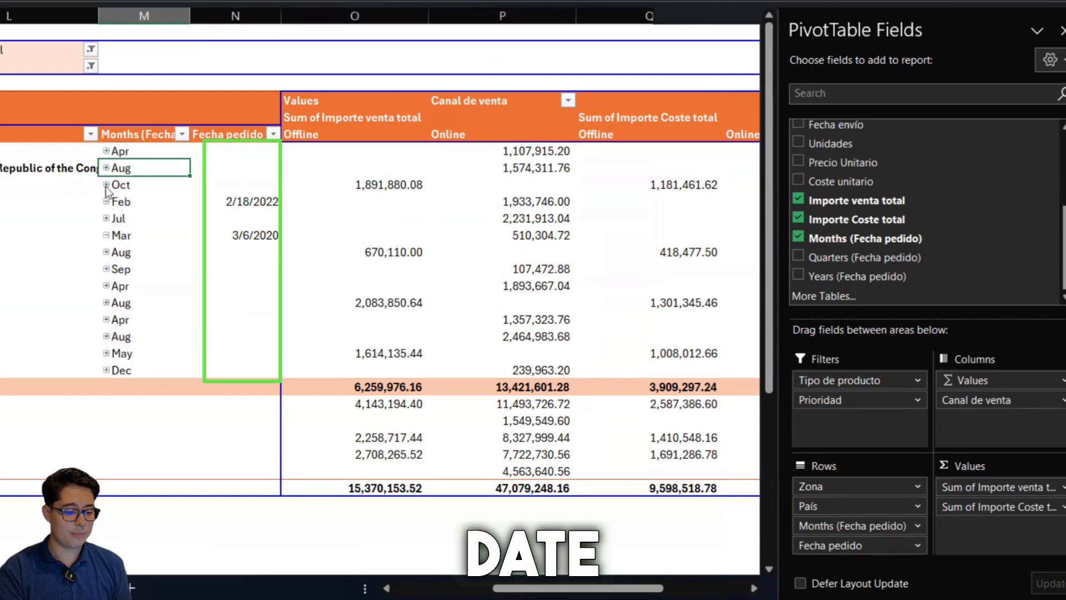
left_click(217, 202)
left_click(107, 202)
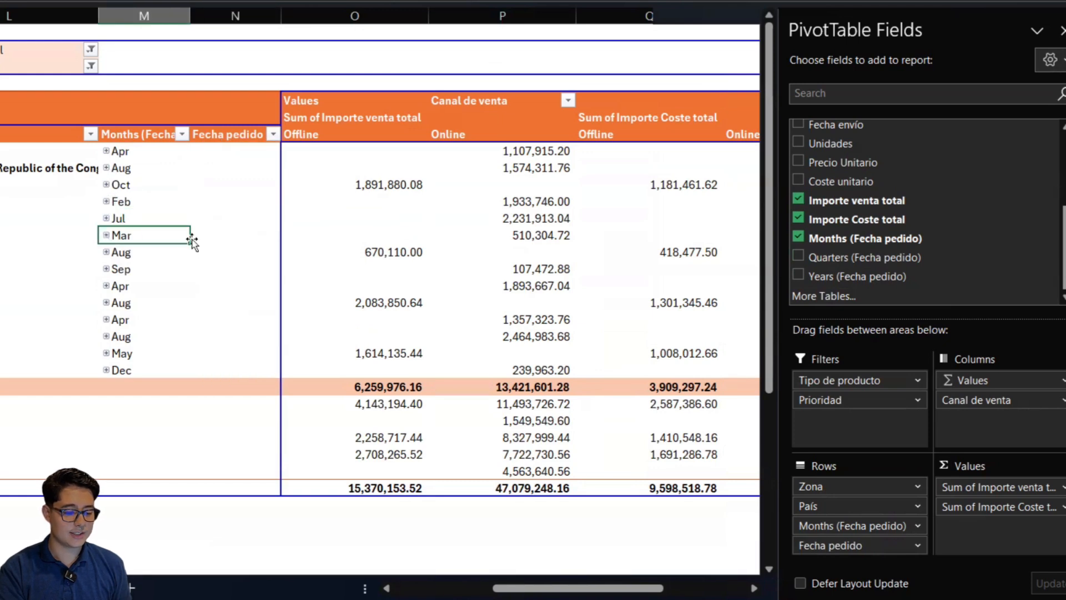
Step: Set the Tipo de producto report filter to include all product types
left_click(88, 50)
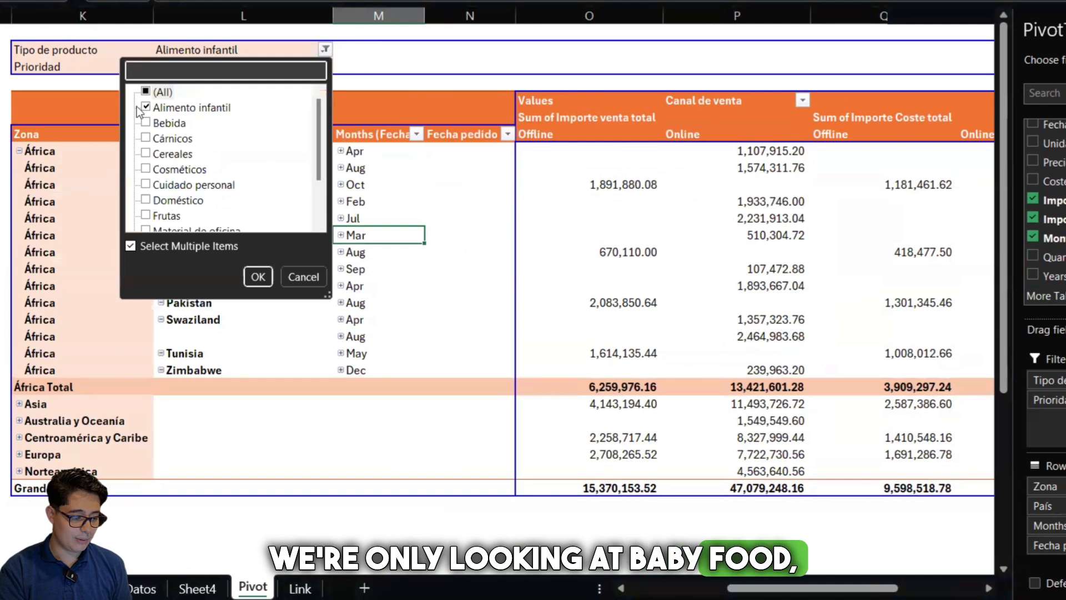
left_click(145, 93)
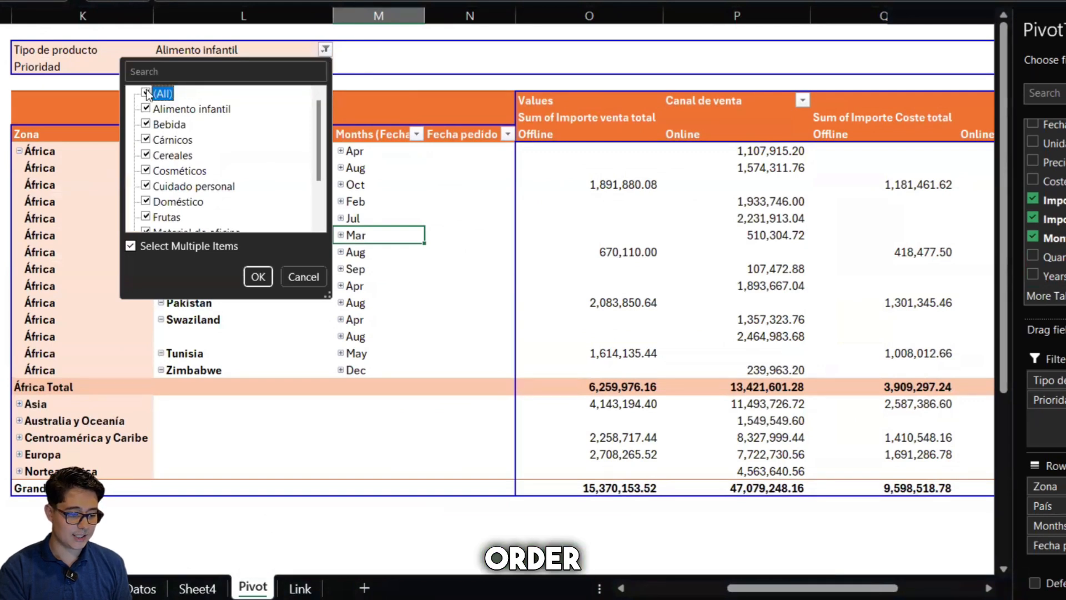
left_click(258, 277)
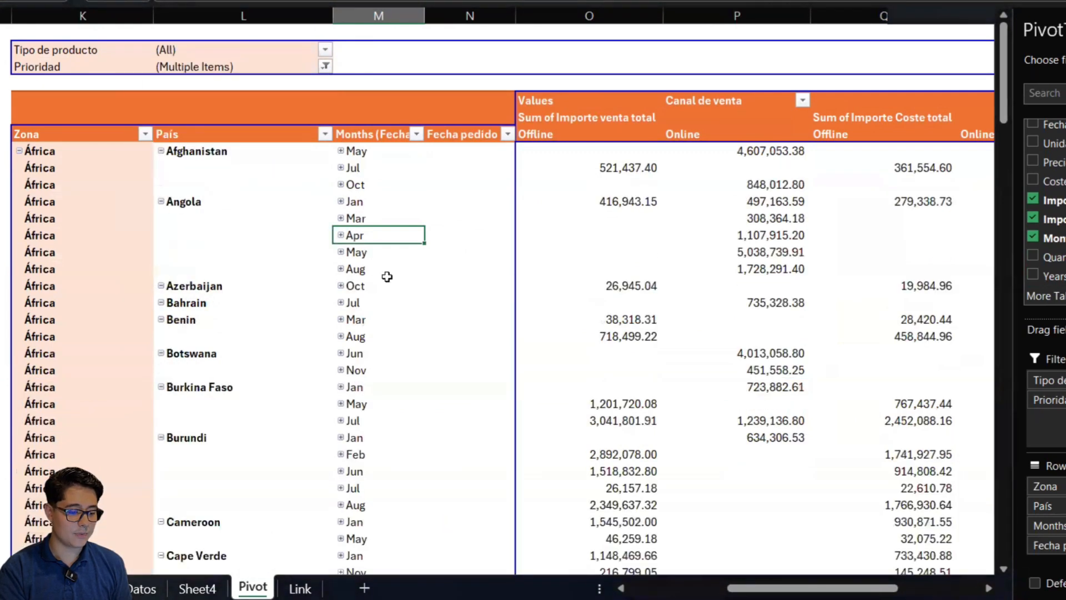
Step: Expand the Oct, Jul and May months of Afghanistan to show their individual order dates
scroll(387, 276, "down", 1)
scroll(387, 277, "up", 1)
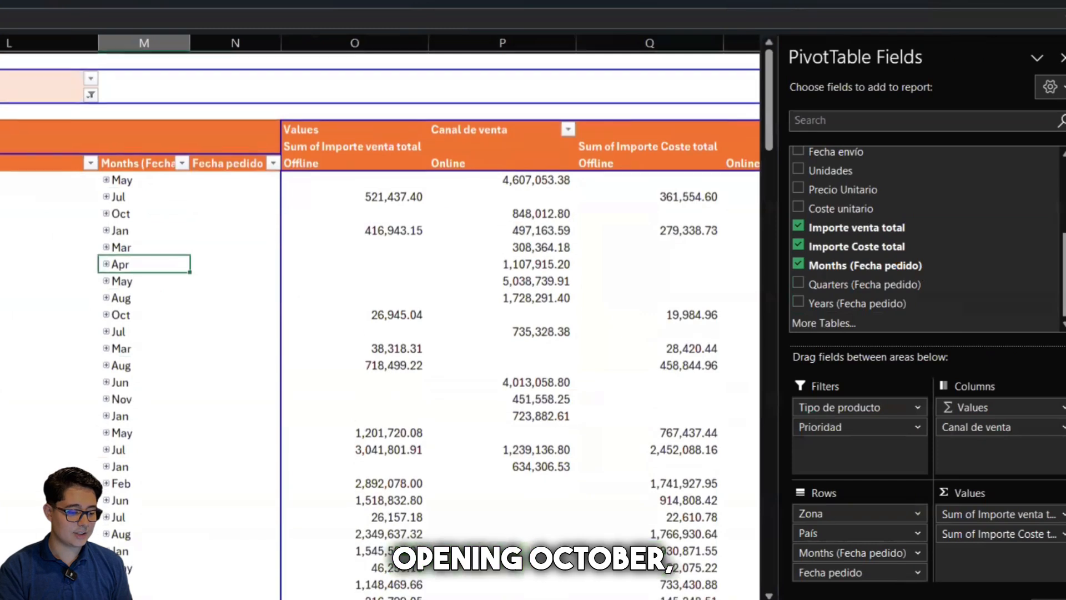
scroll(139, 303, "down", 4)
scroll(325, 226, "up", 4)
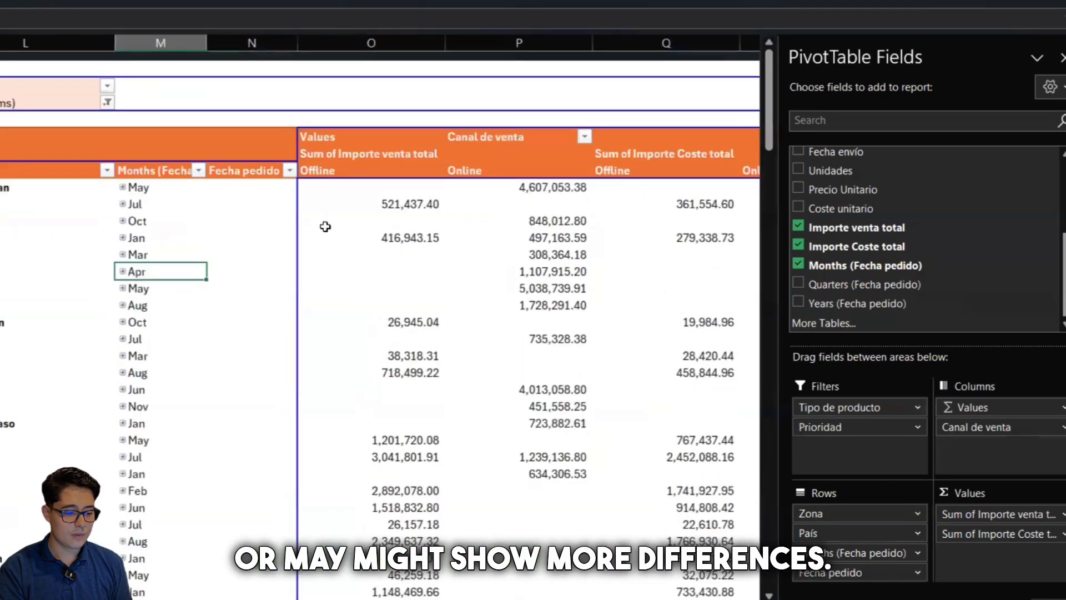
scroll(325, 227, "down", 1)
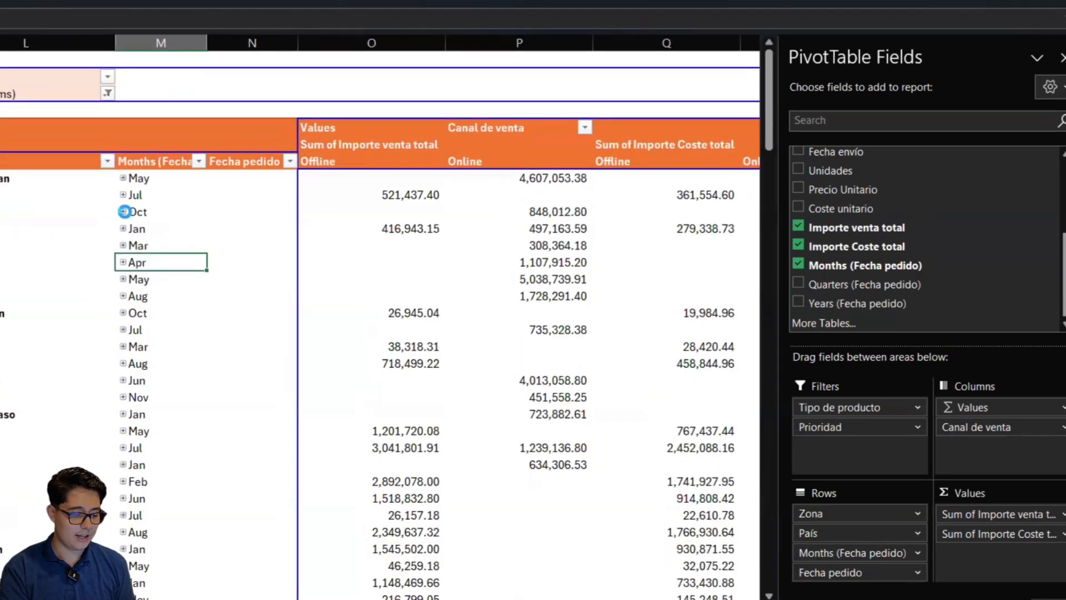
left_click(124, 211)
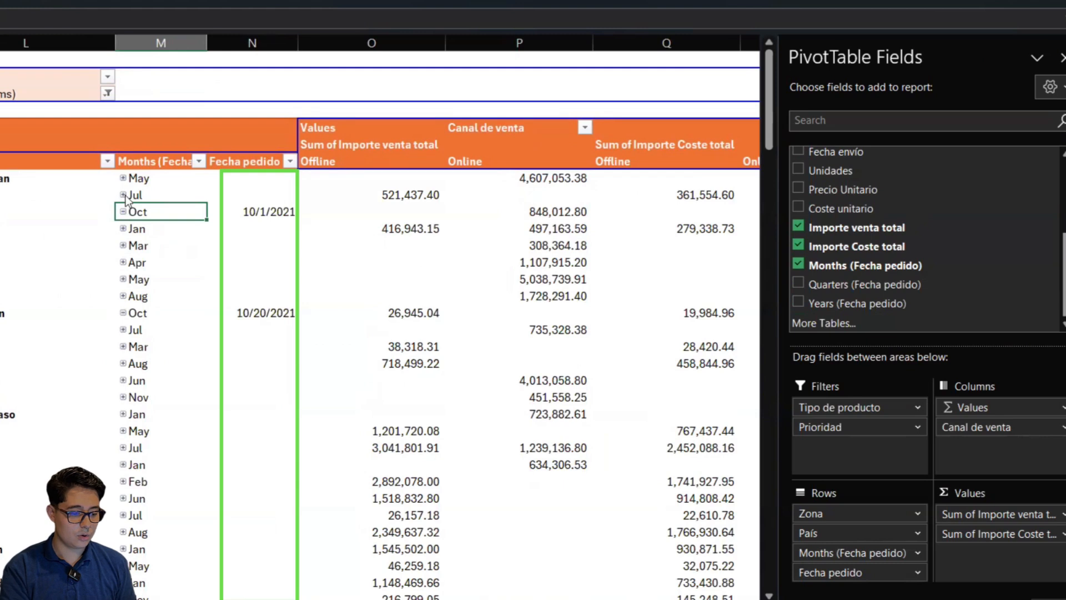
left_click(123, 194)
left_click(122, 178)
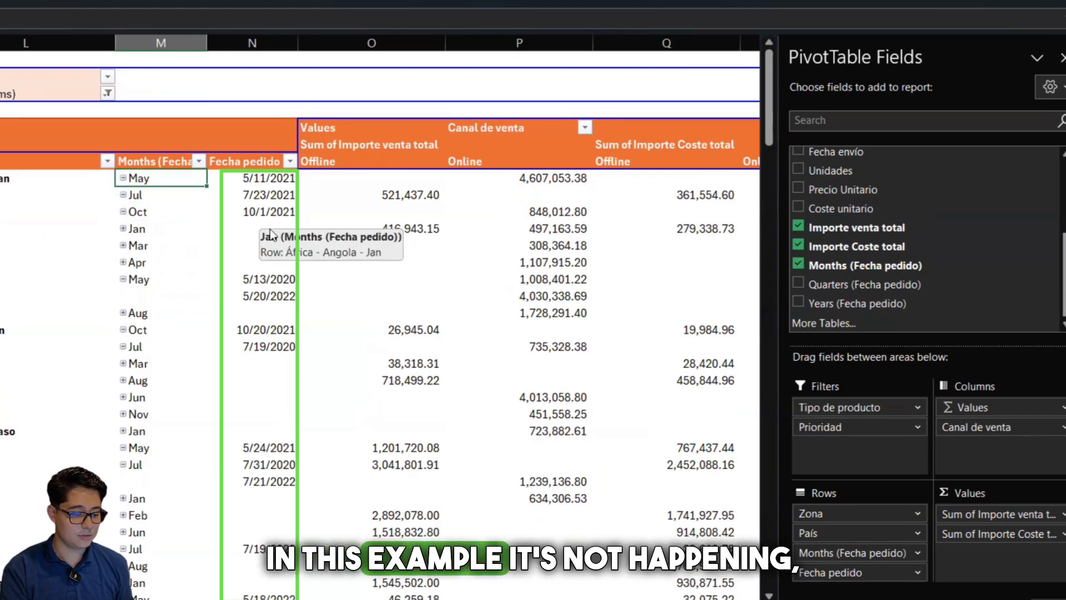
Step: Find Mozambique in the África zone and inspect its individual October order dates
scroll(237, 356, "down", 9)
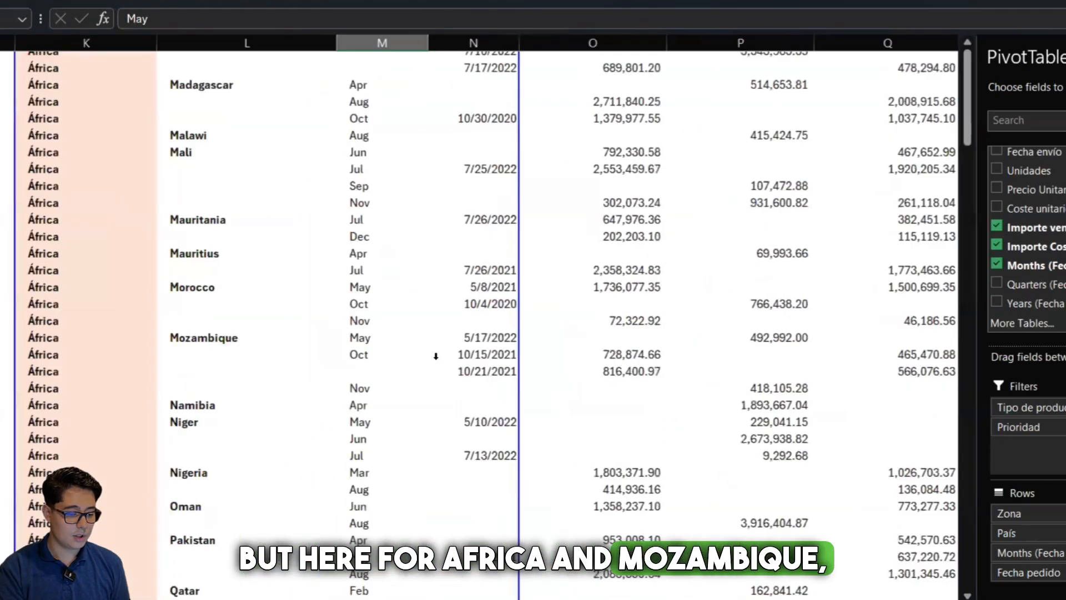
scroll(435, 355, "down", 2)
left_click(471, 271)
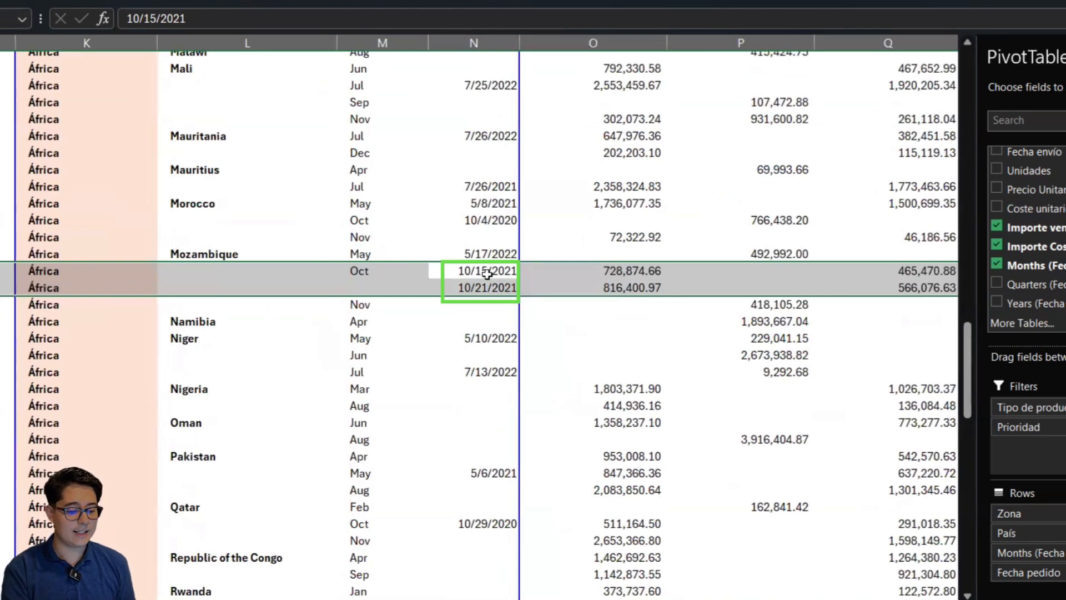
left_click(391, 271)
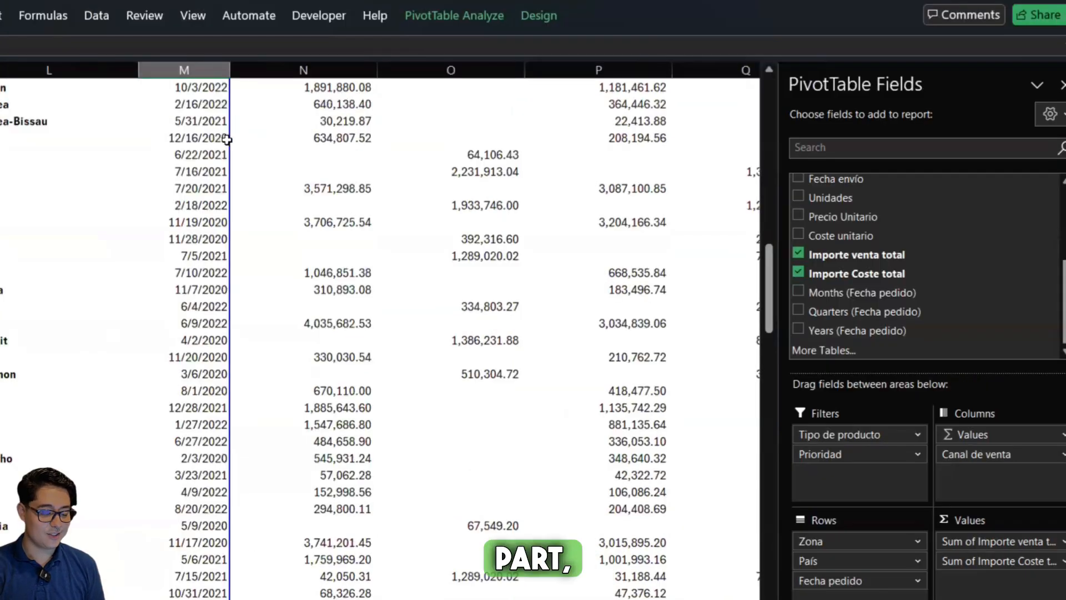
Step: Remove the Fecha pedido field from the pivot table's rows, leaving Zona and País
scroll(226, 138, "up", 1)
scroll(268, 262, "up", 2)
scroll(269, 262, "up", 10)
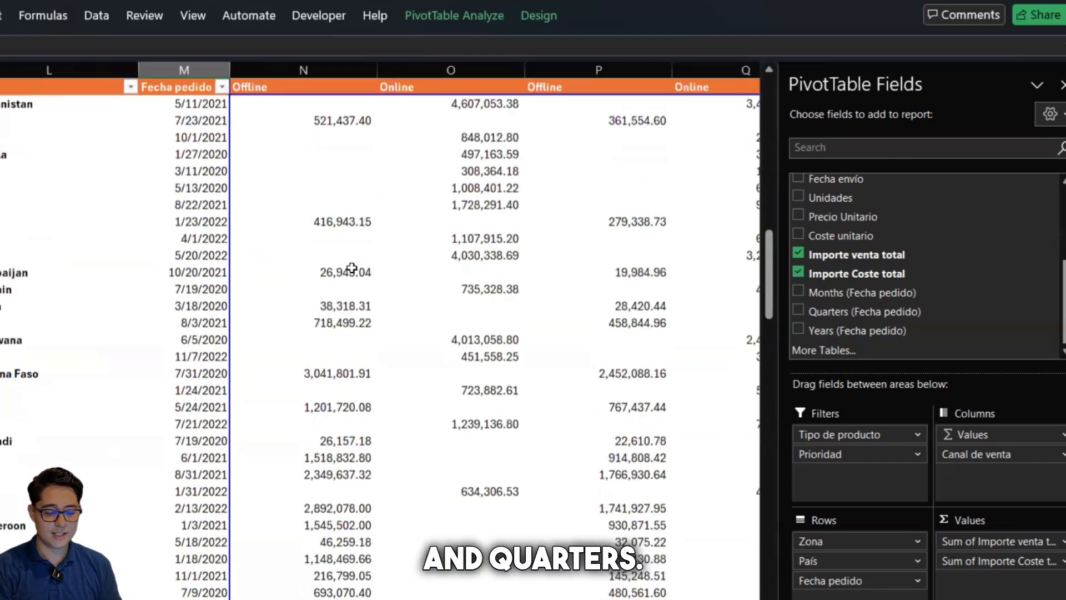
scroll(267, 331, "up", 2)
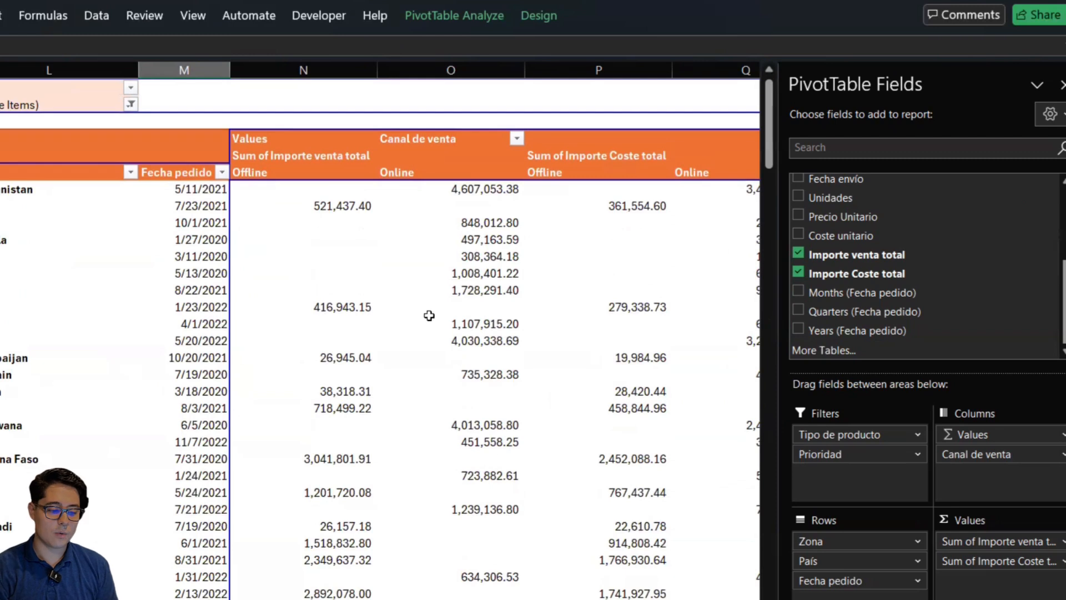
scroll(942, 287, "up", 1)
scroll(944, 290, "down", 1)
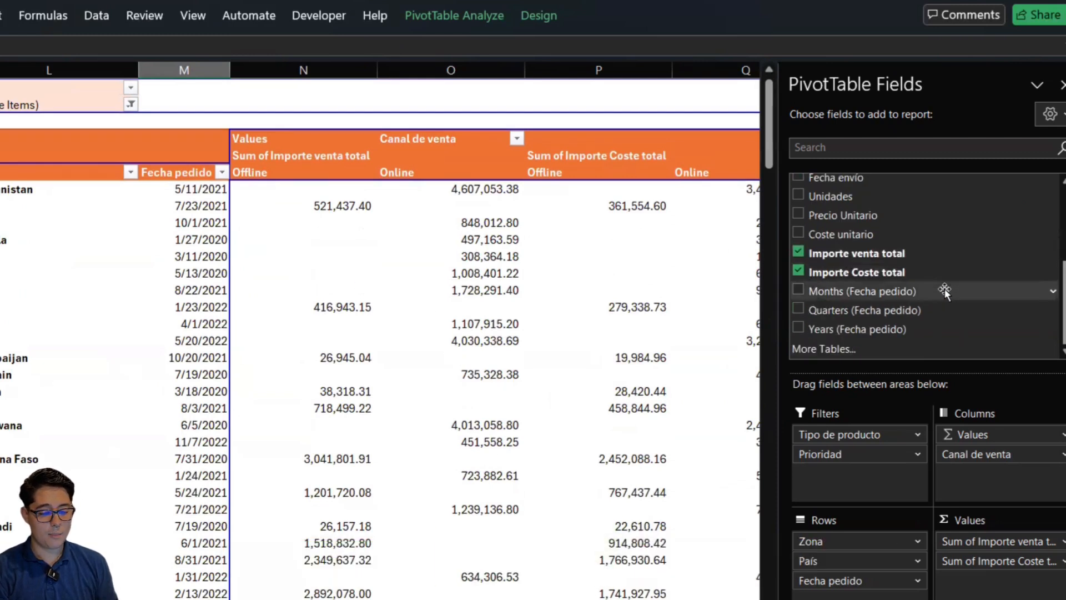
left_click(836, 580)
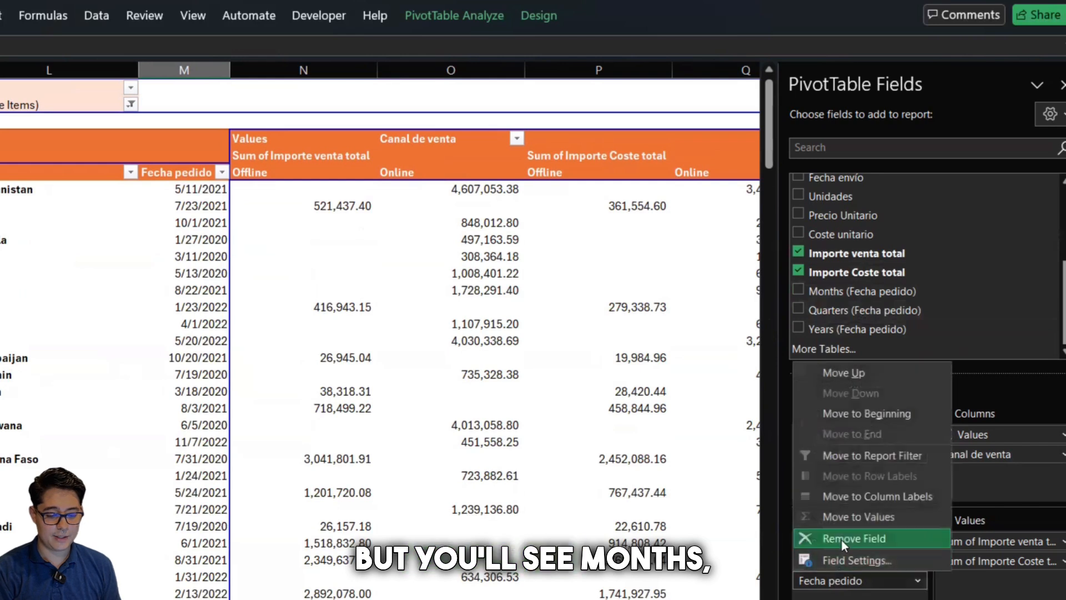
left_click(841, 539)
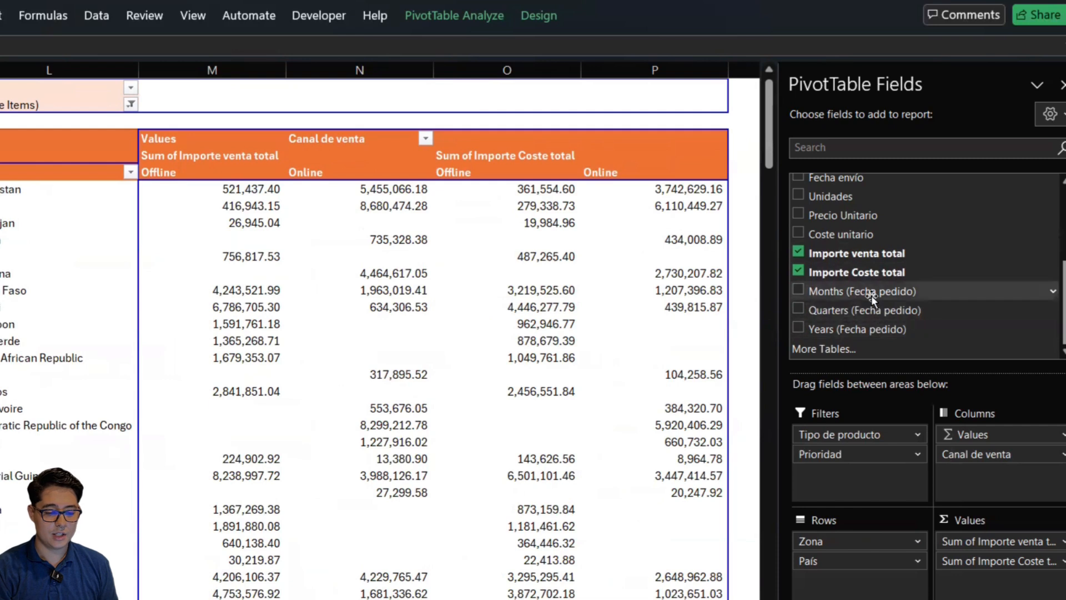
Step: Add the Years (Fecha pedido) field to the rows below País and move it into the columns, ahead of Values
left_click_drag(876, 329, 864, 580)
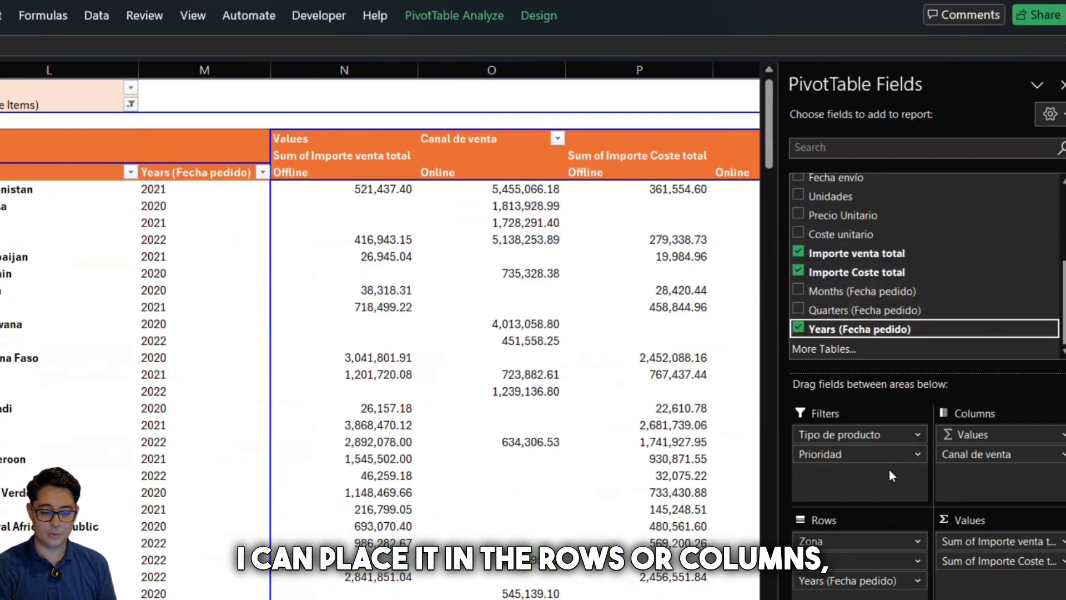
scroll(713, 575, "right", 2)
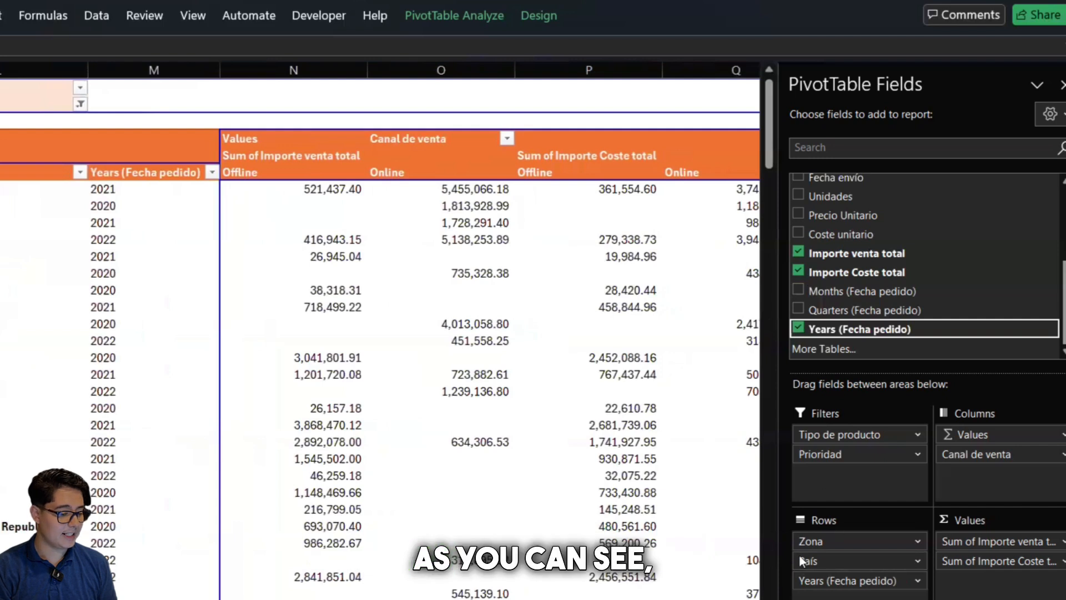
left_click_drag(869, 566, 861, 579)
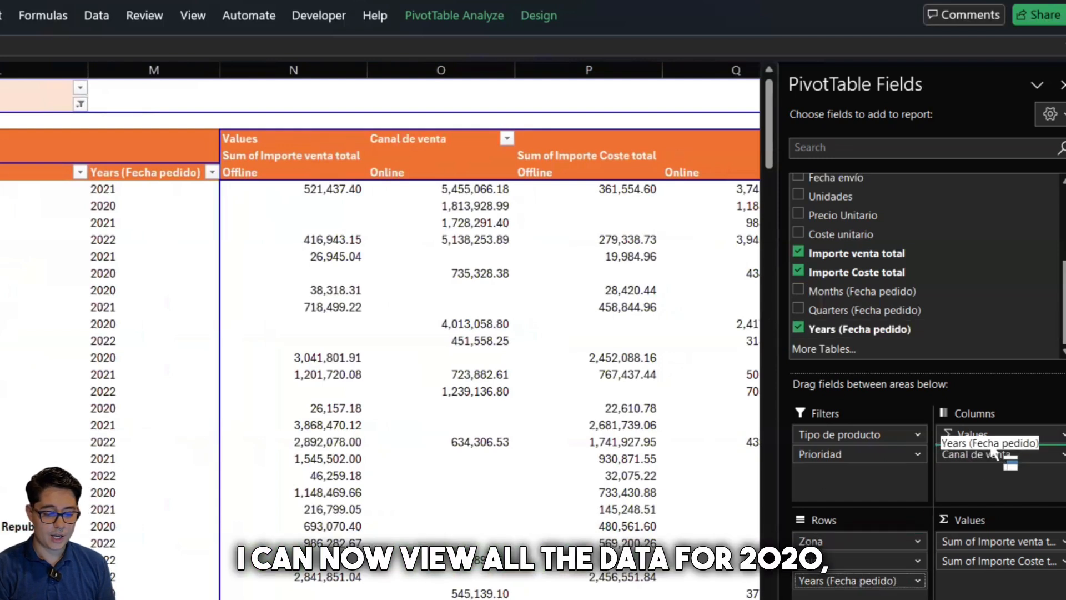
left_click_drag(1005, 429, 1005, 429)
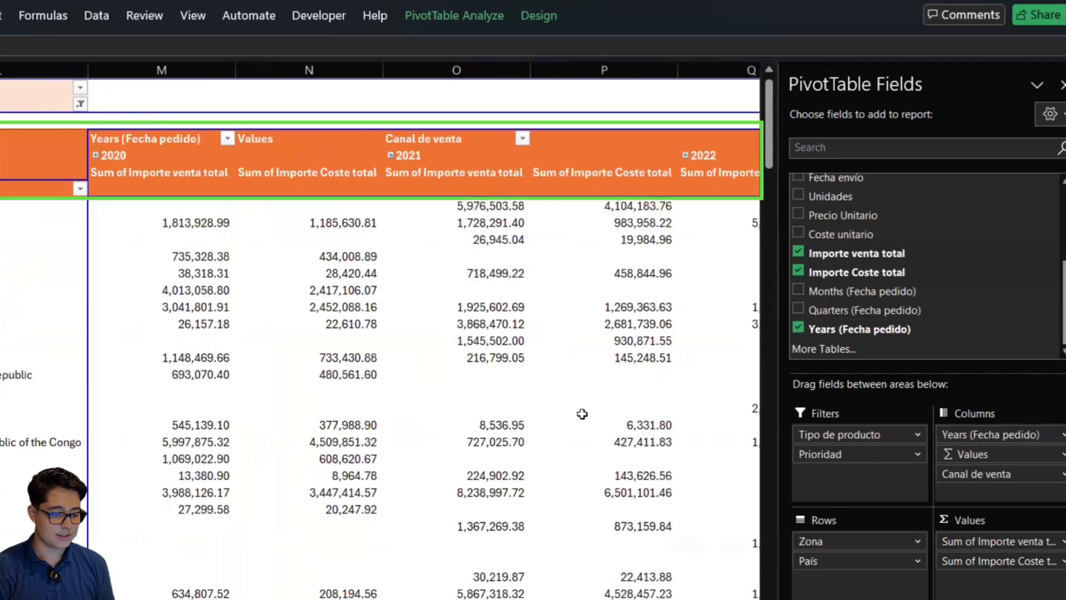
Step: Examine the yearly column groups for 2020, 2021 and 2022, highlighting the sales and cost headers of each year
scroll(582, 414, "right", 4)
scroll(582, 414, "right", 2)
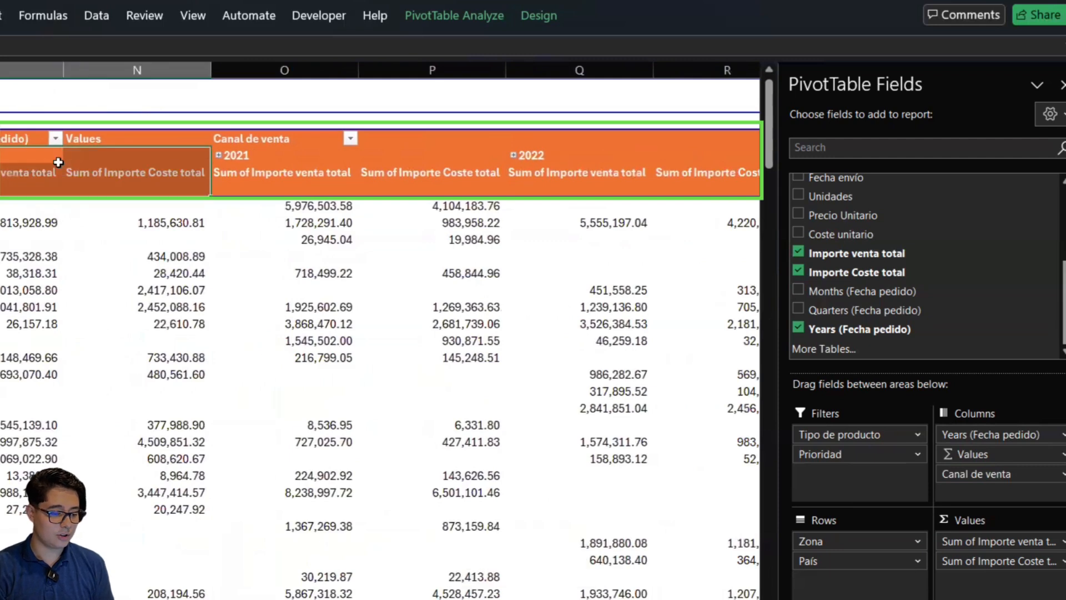
key("shift+Down")
key("Right")
key("Right")
key("shift+Down")
key("shift+Right")
key("shift+Right")
key("shift+Down")
key("shift+Left")
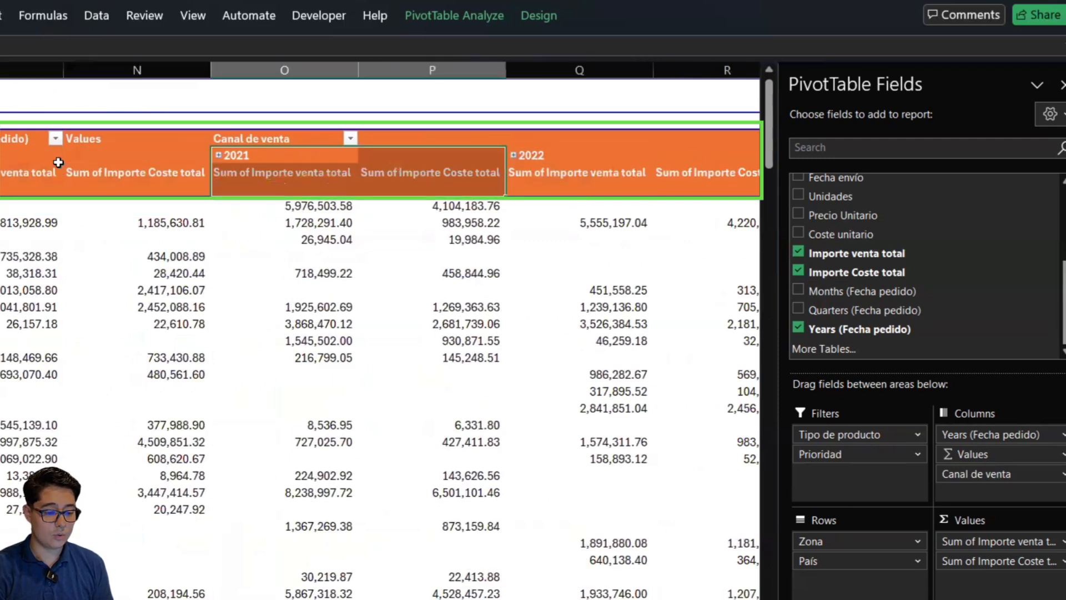
scroll(276, 178, "right", 2)
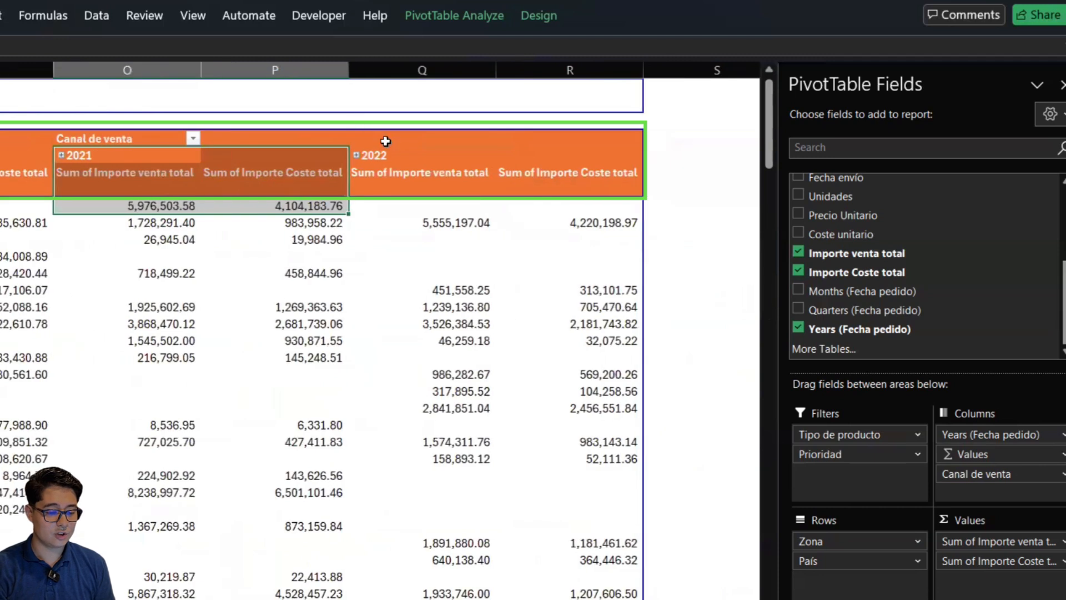
key("Right")
key("Right")
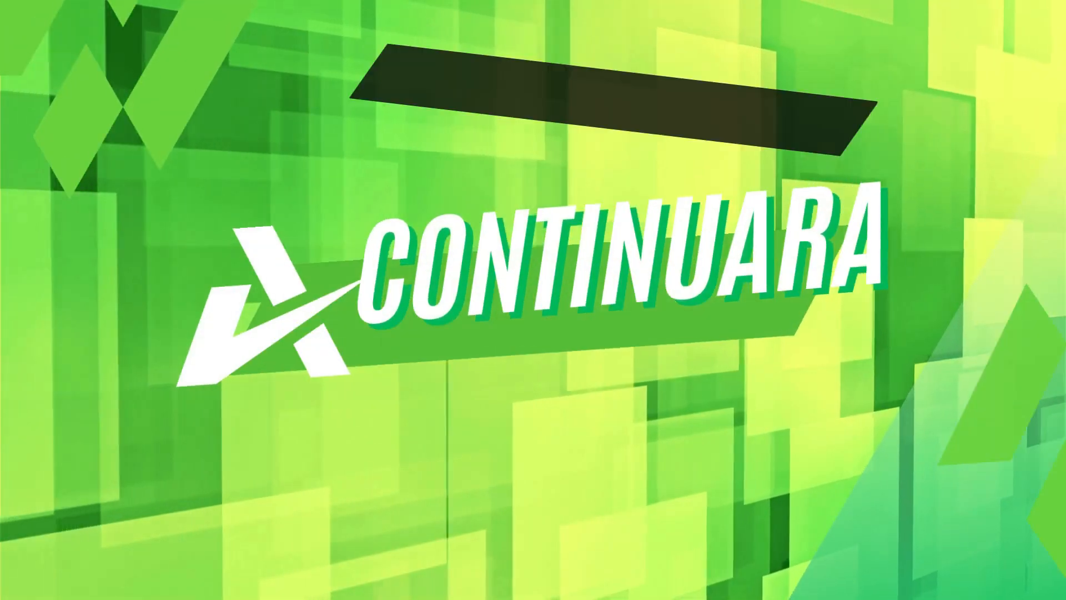